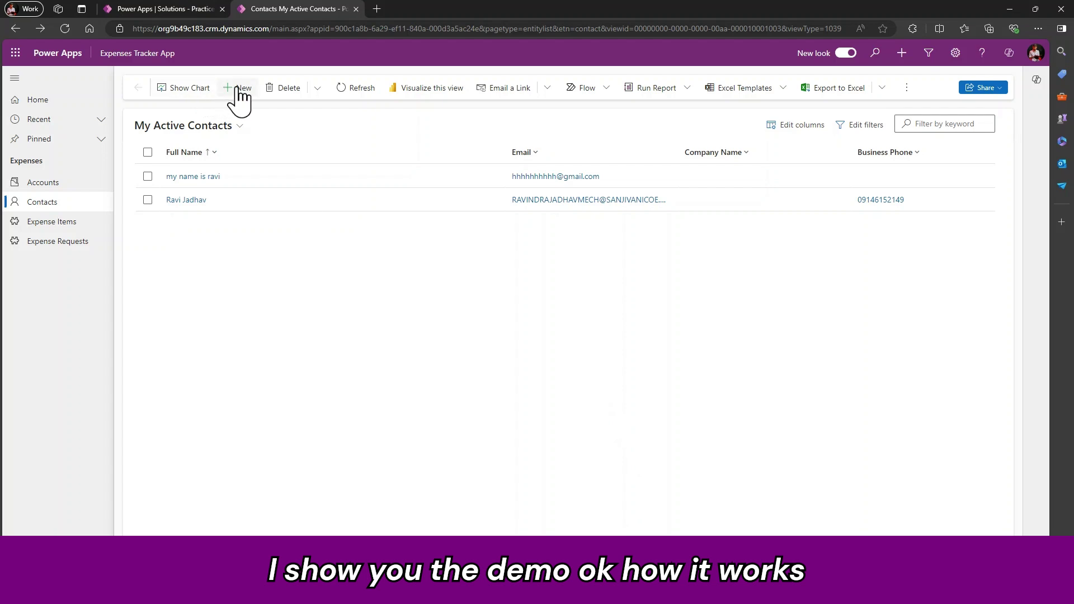
Create a new contact, dismiss its load alert, and autofill email and mobile phone from saved entries.
click(241, 88)
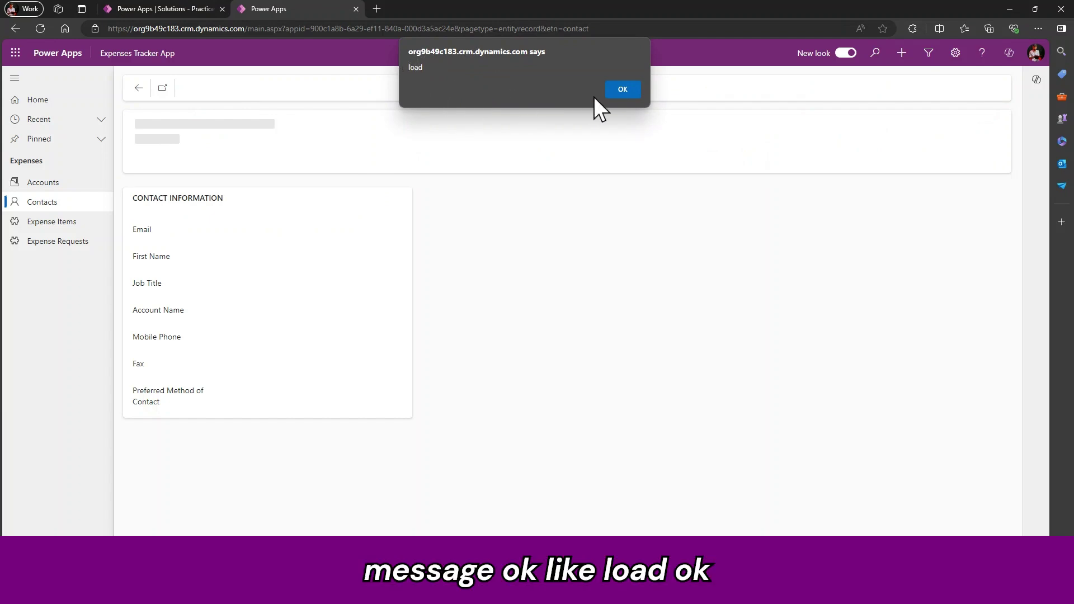
click(623, 94)
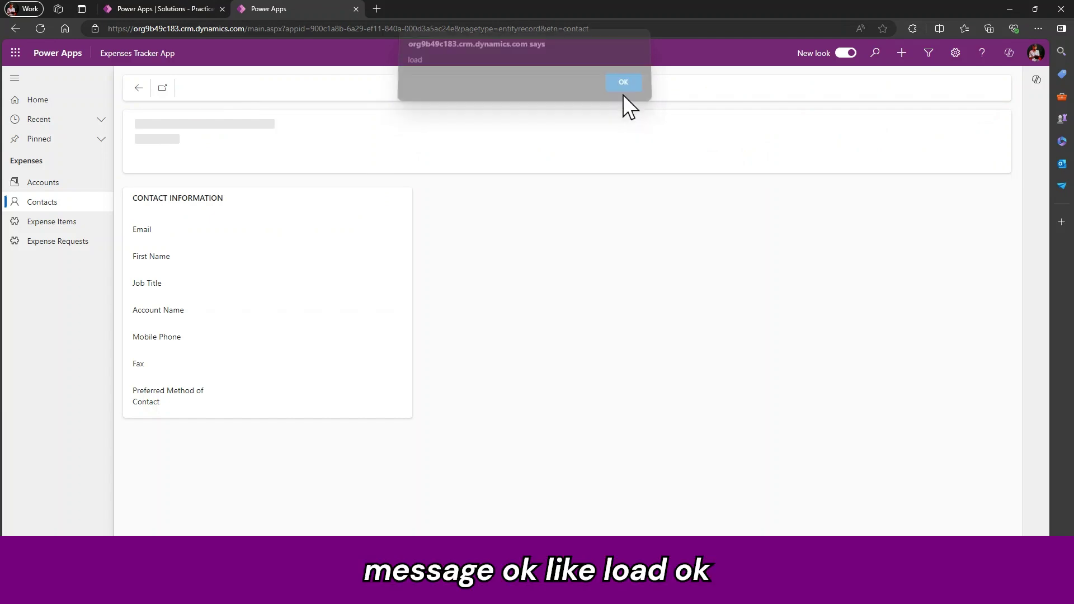
click(250, 229)
click(281, 274)
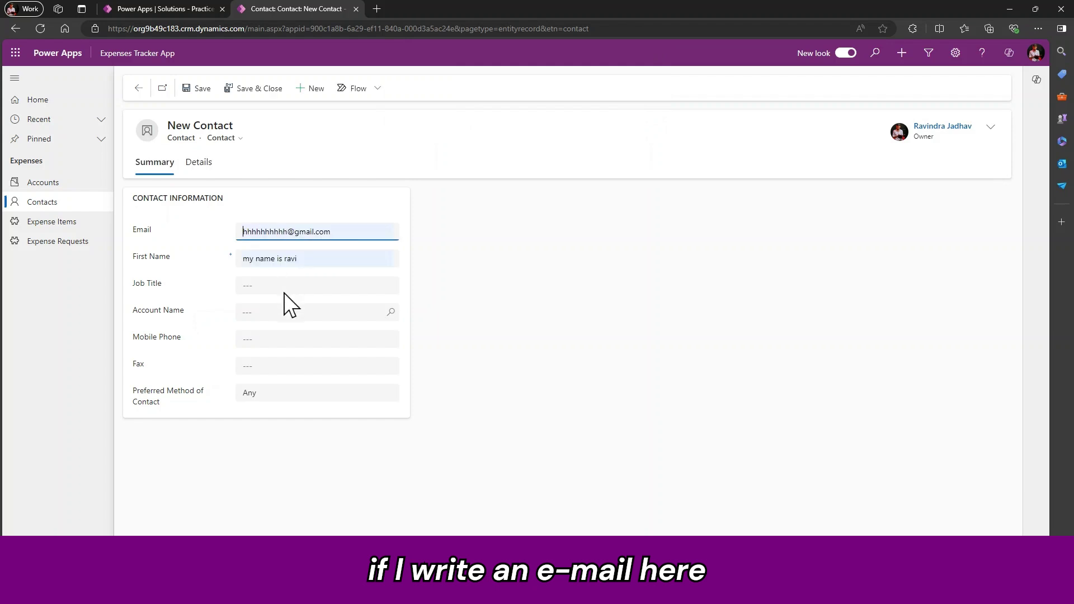
click(284, 297)
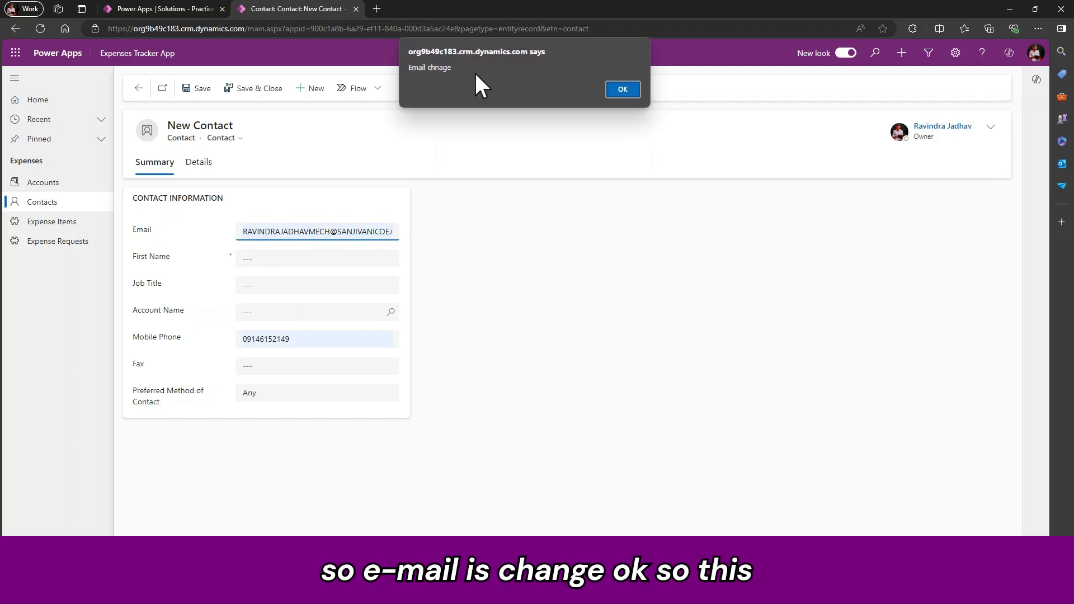
Dismiss the email change alert and enter first name 'ravindra' to trigger its alert.
click(623, 89)
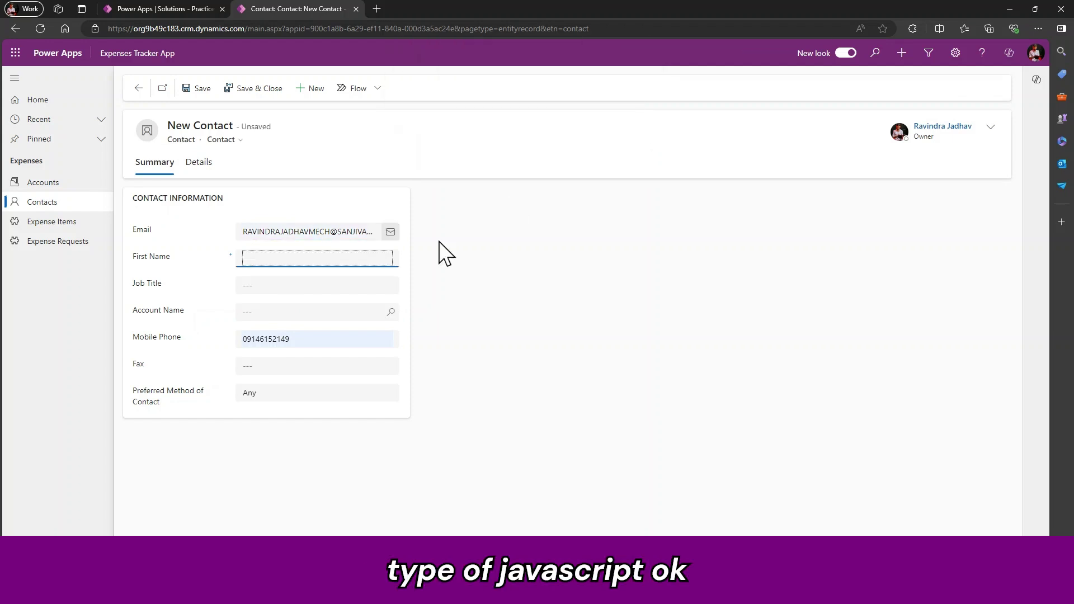
text(ravin)
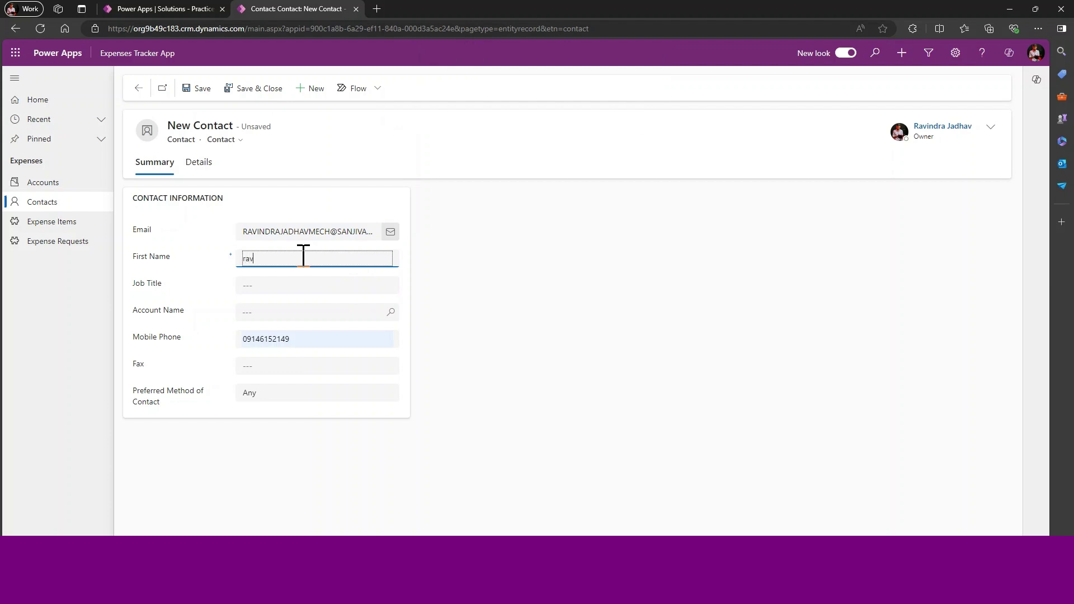
text(dra)
key(Return)
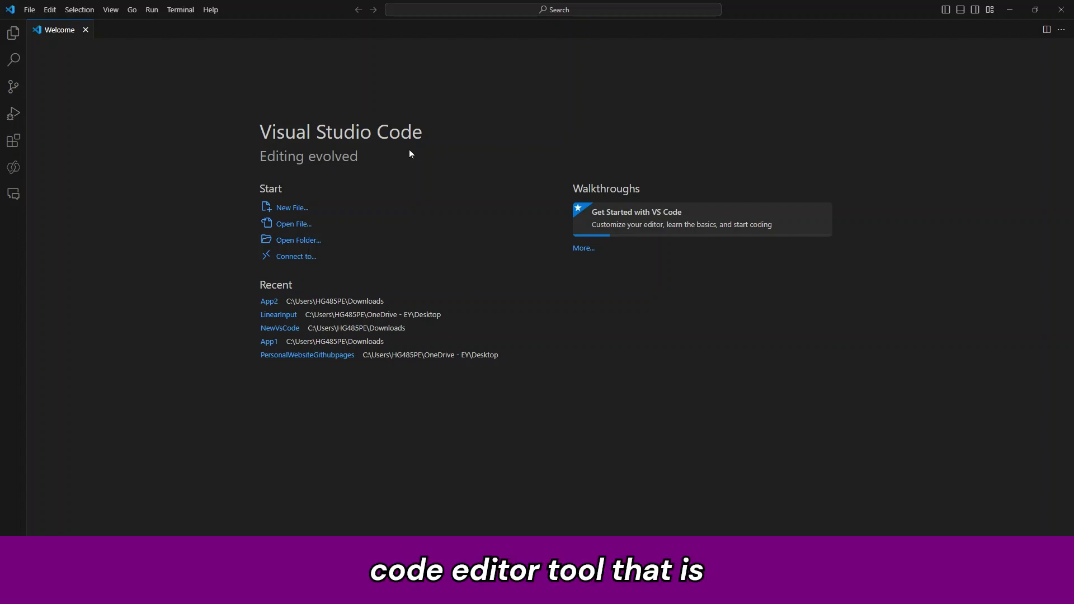
Create a new file named clientscripts.js in Visual Studio Code.
click(295, 208)
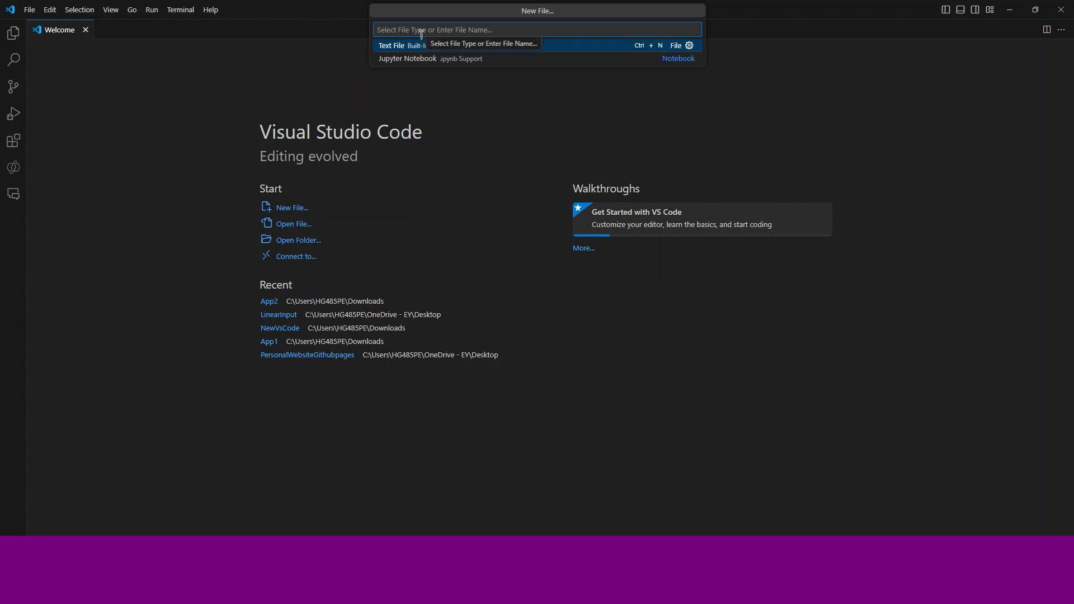
text(cli)
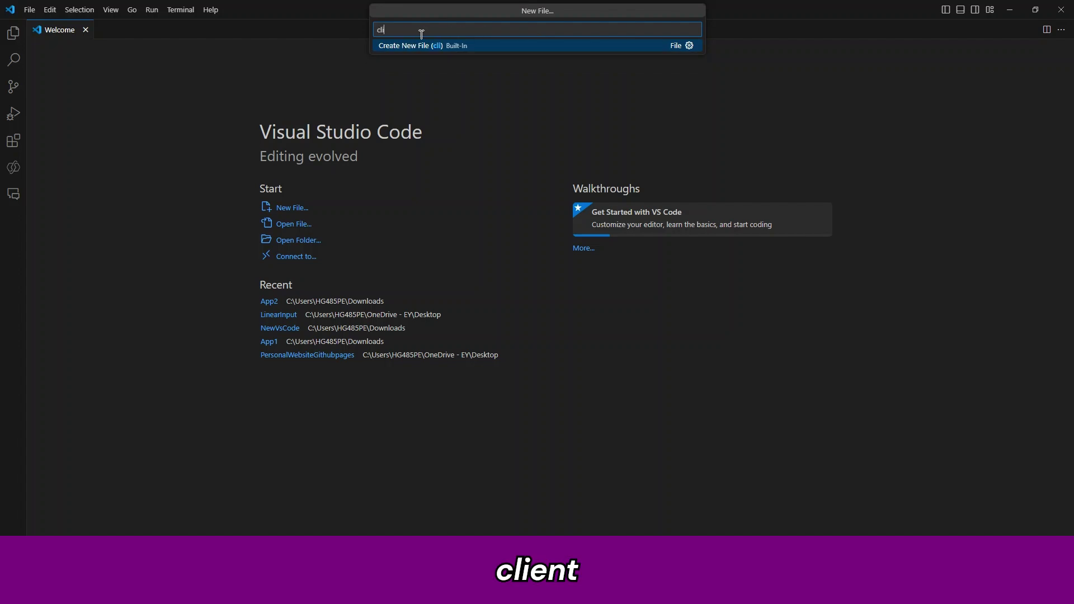
text(ent)
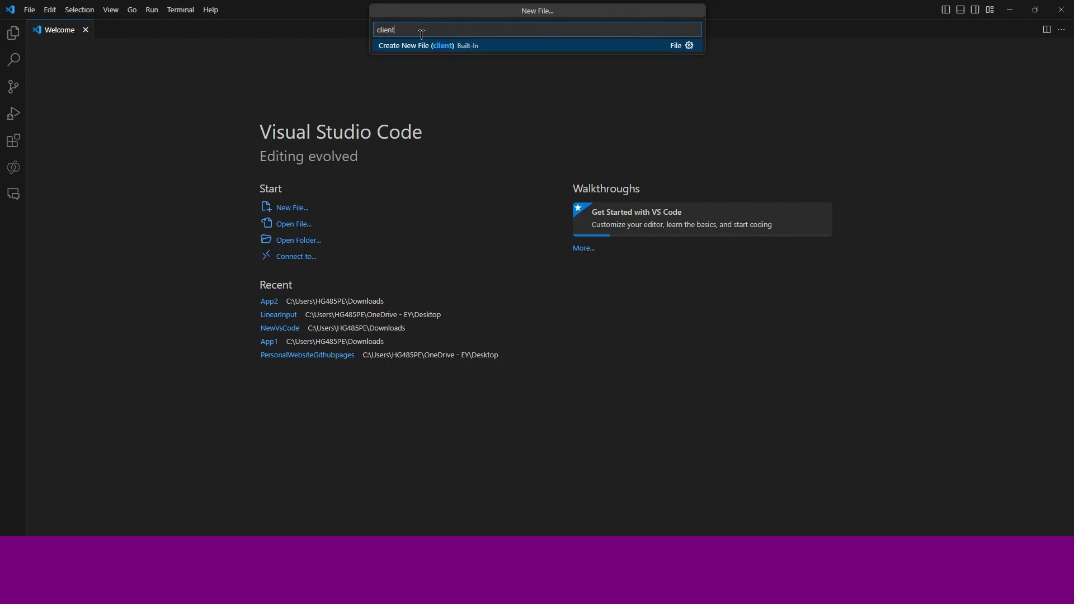
text(scripts.js)
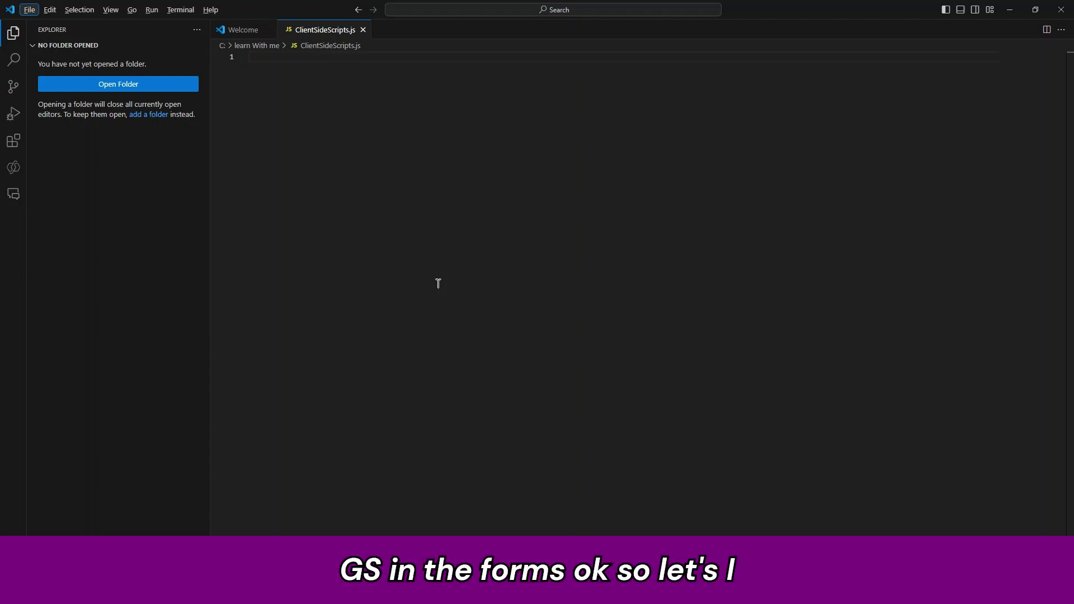
Switch to the browser and show the Bing results for 'scripts in model driven apps'.
key(alt+Tab)
key(alt+Tab)
key(alt+Tab)
key(alt+Tab)
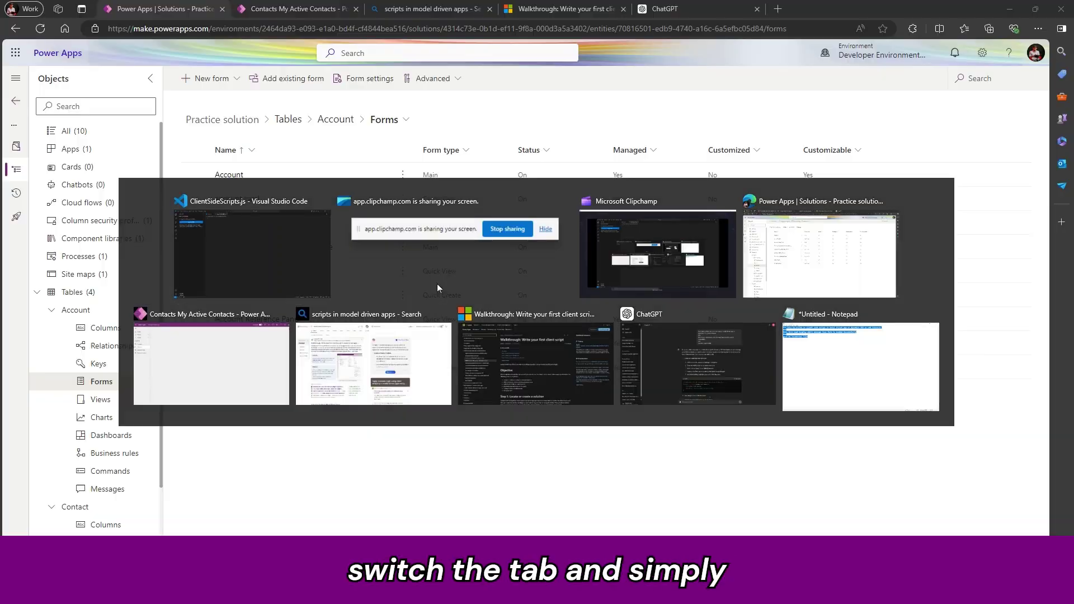
click(428, 8)
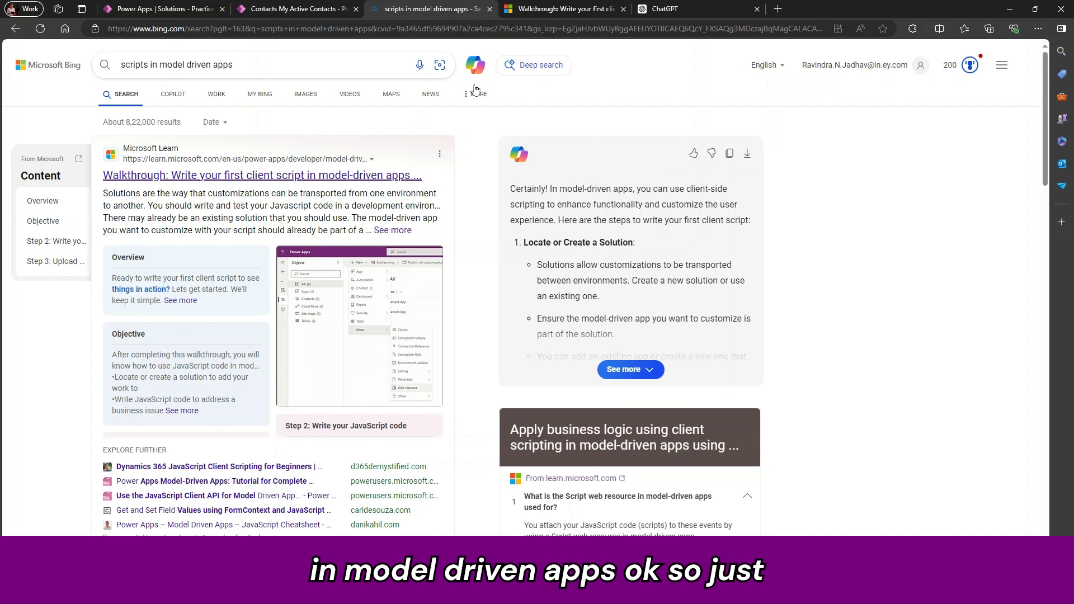
Open the 'Walkthrough: Write your first client script' article and read through Steps 1–4.
click(589, 11)
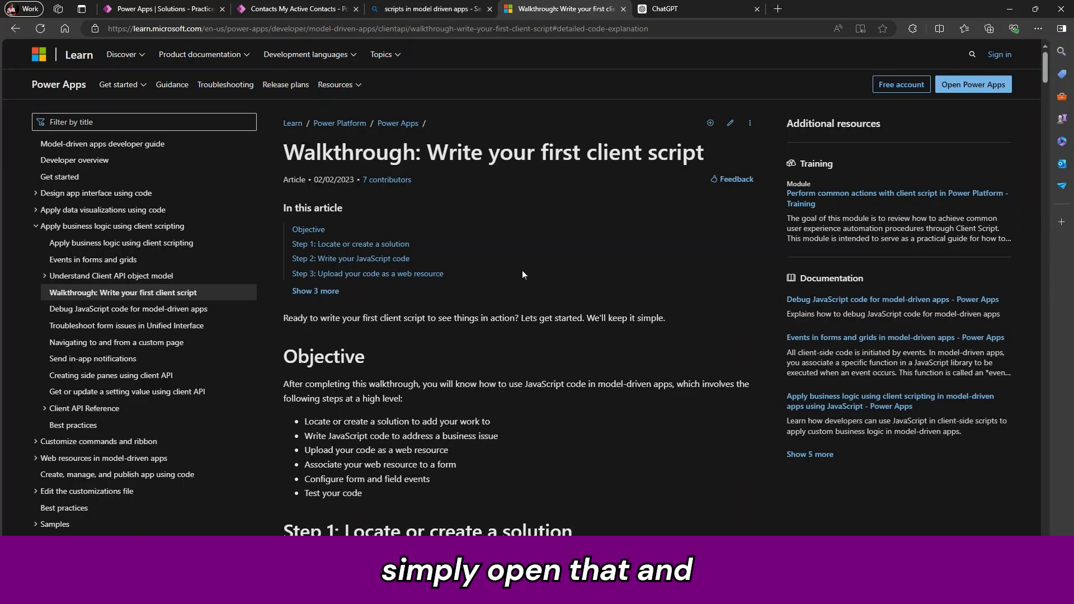
scroll(522, 289, down, 2)
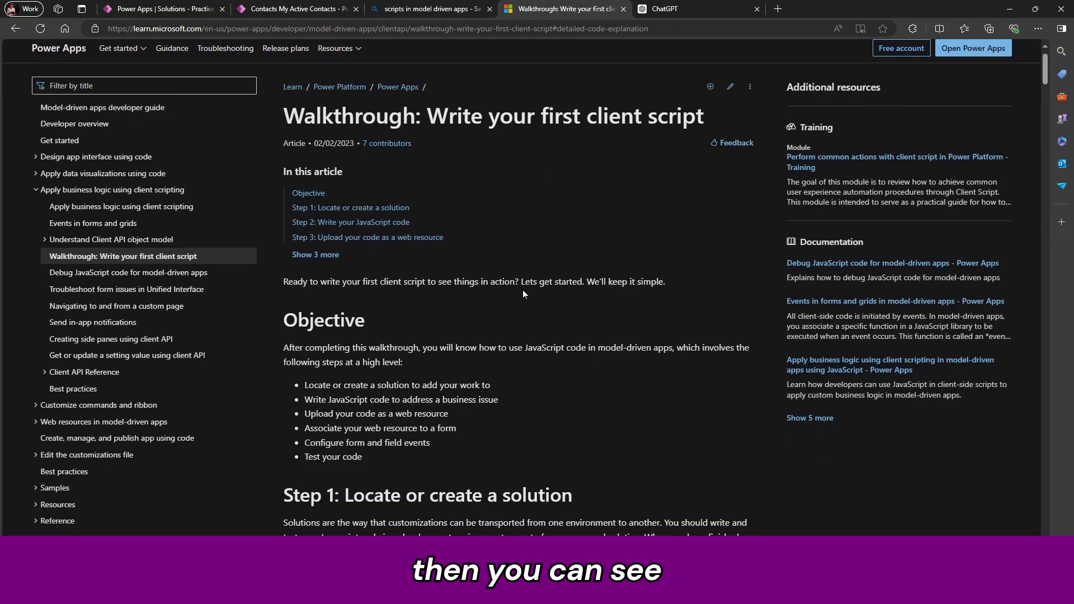
scroll(522, 289, down, 4)
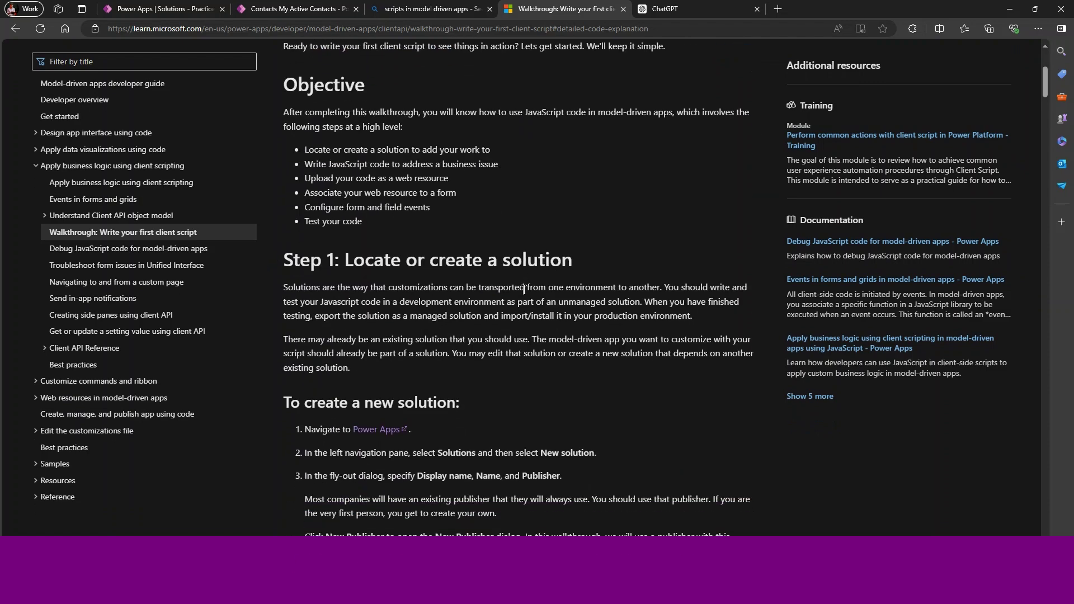
scroll(523, 290, down, 11)
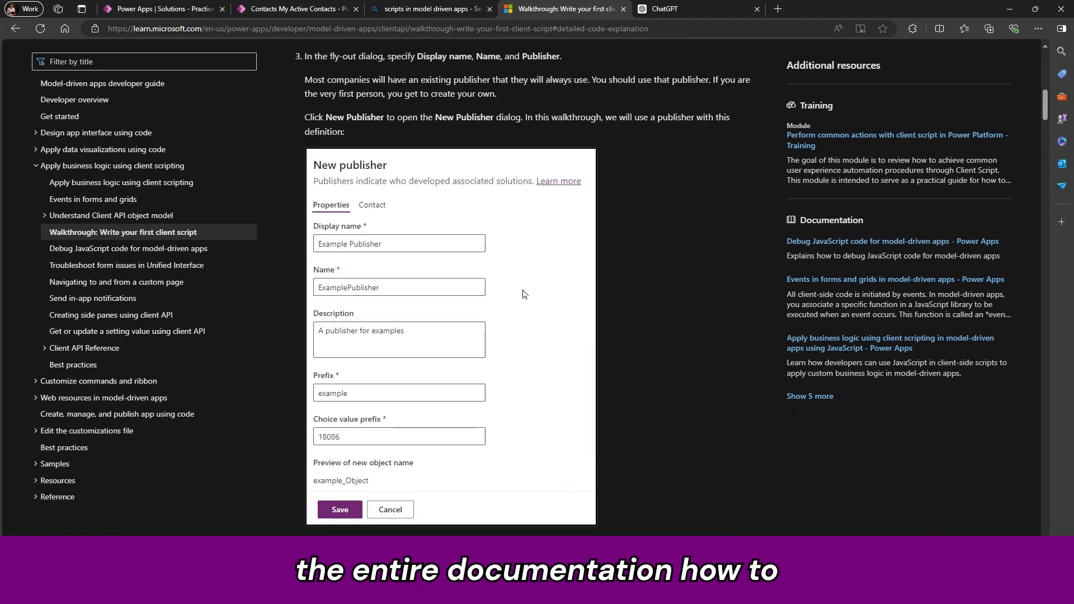
scroll(523, 289, down, 15)
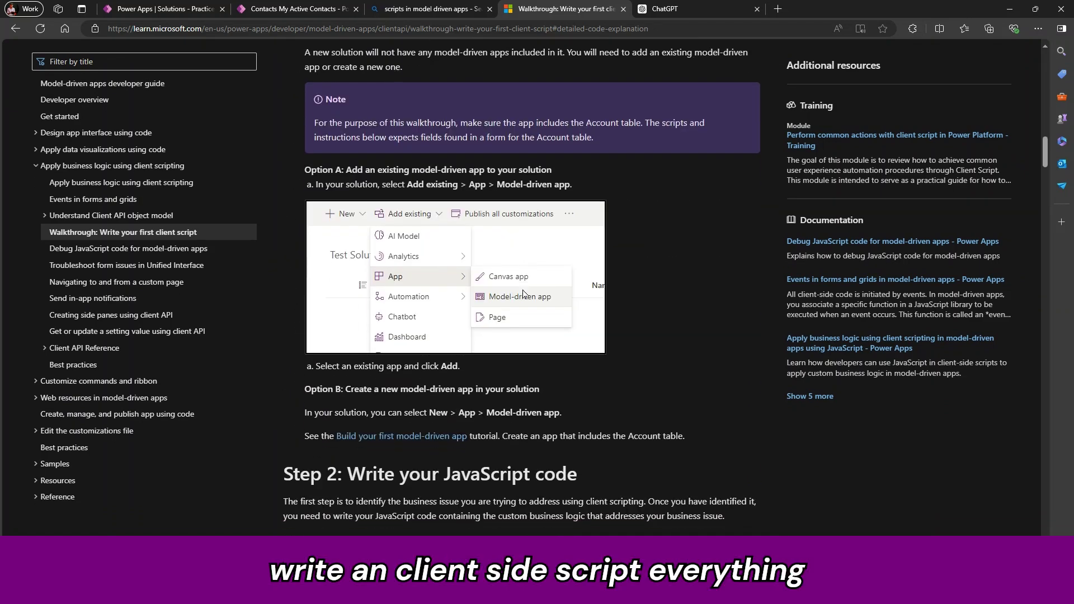
scroll(524, 290, down, 20)
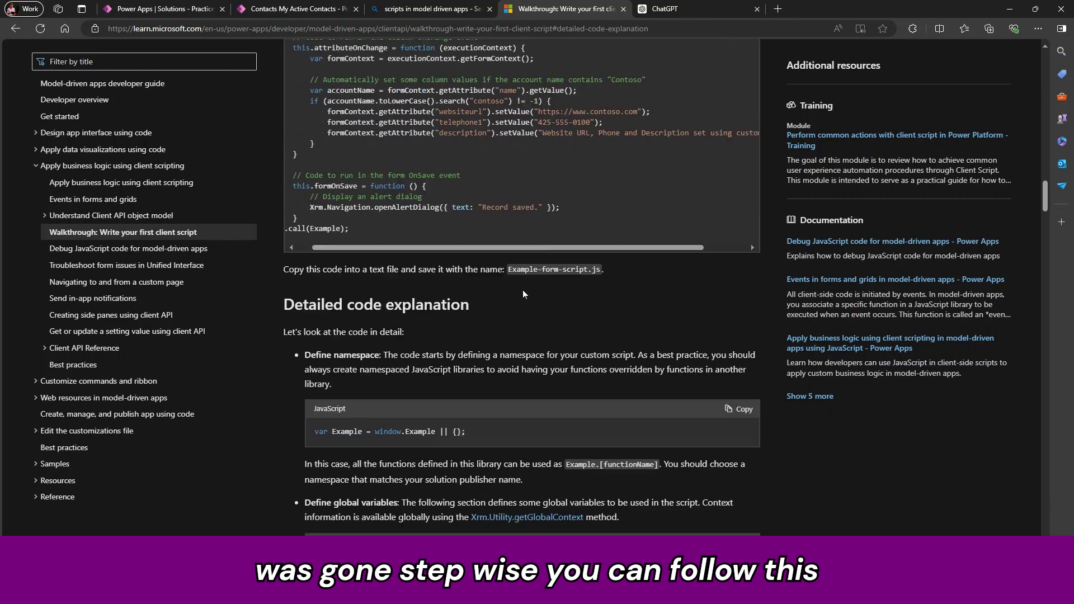
scroll(524, 289, down, 20)
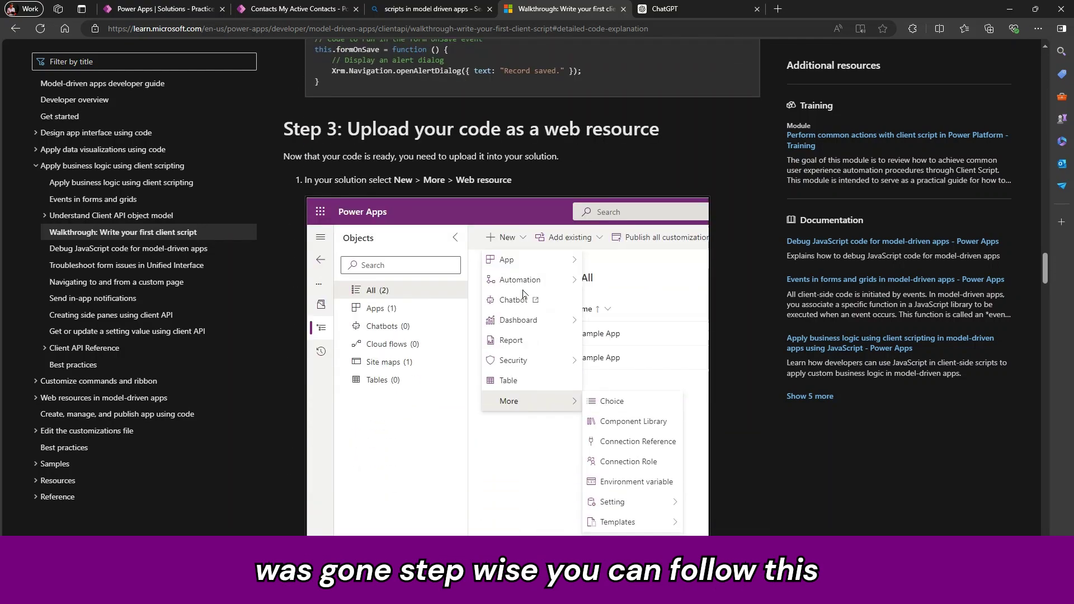
scroll(524, 294, down, 7)
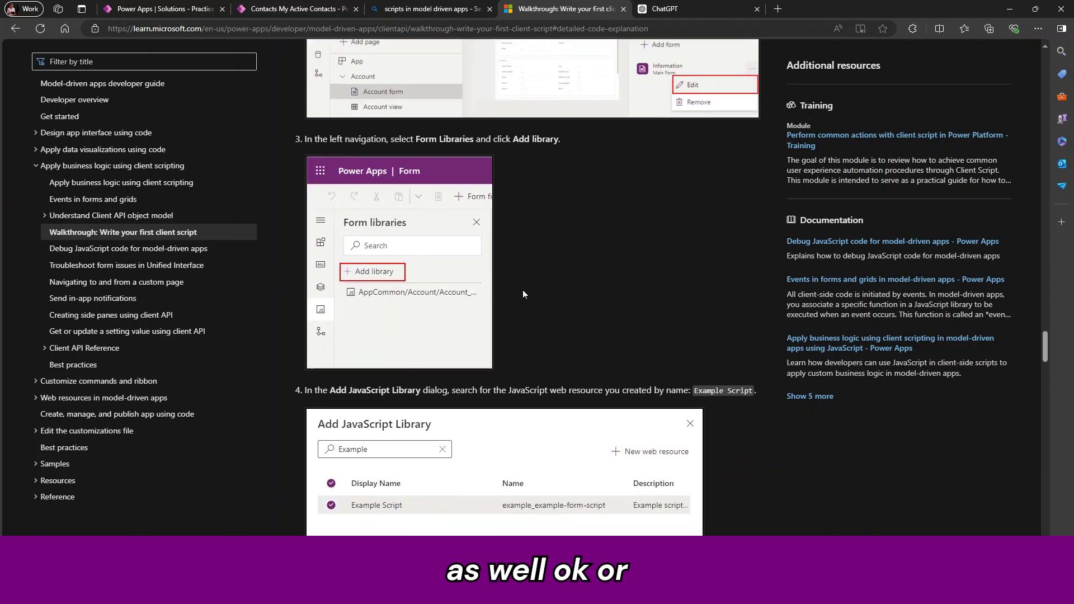
Switch to the ChatGPT conversation, reset the zoom, and review the answer's introductory steps.
click(659, 8)
scroll(542, 257, up, 4)
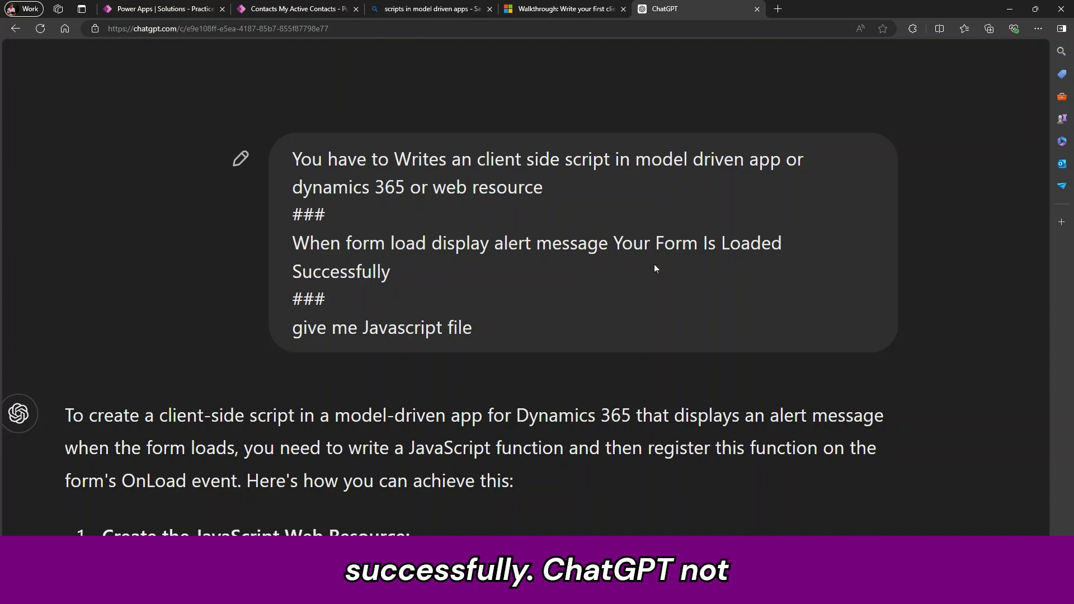
key(ctrl+0)
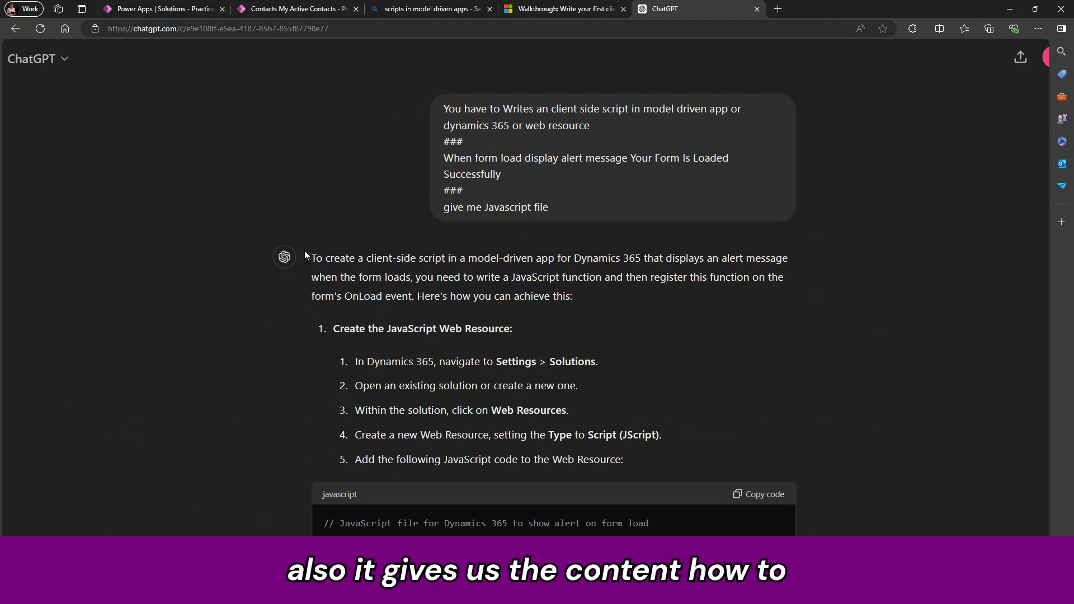
drag(304, 250, 533, 411)
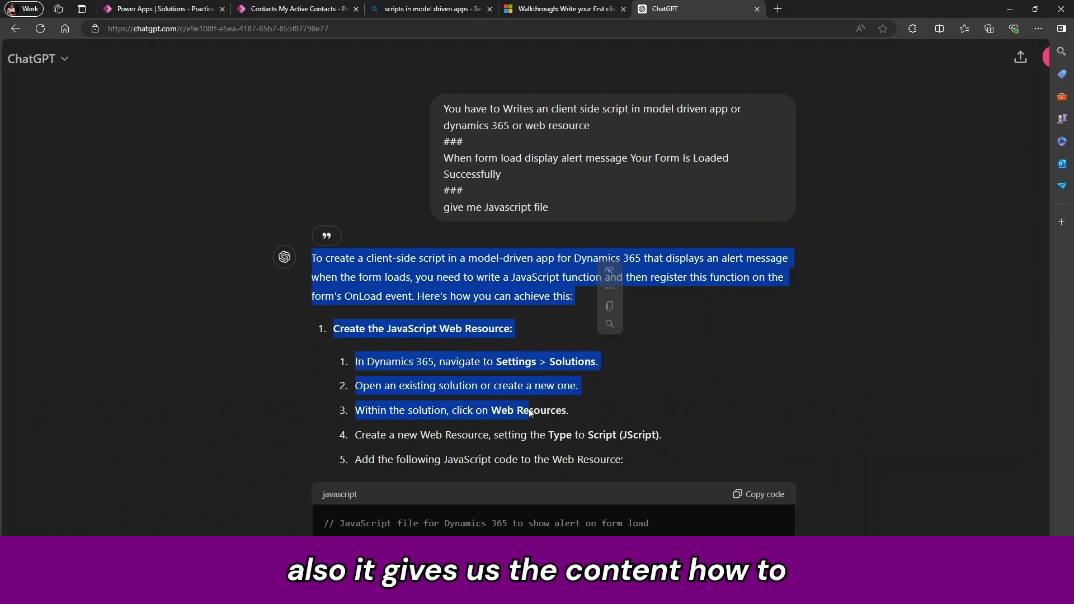
click(530, 409)
Scroll to the full onLoadAlert JavaScript code block and copy it.
scroll(530, 409, down, 4)
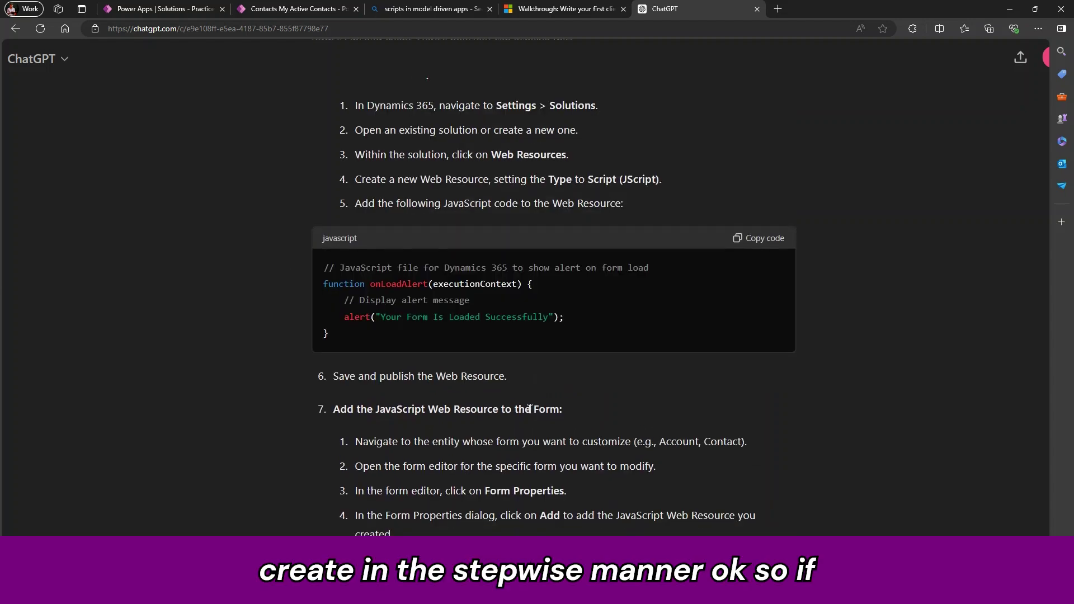
scroll(484, 174, up, 1)
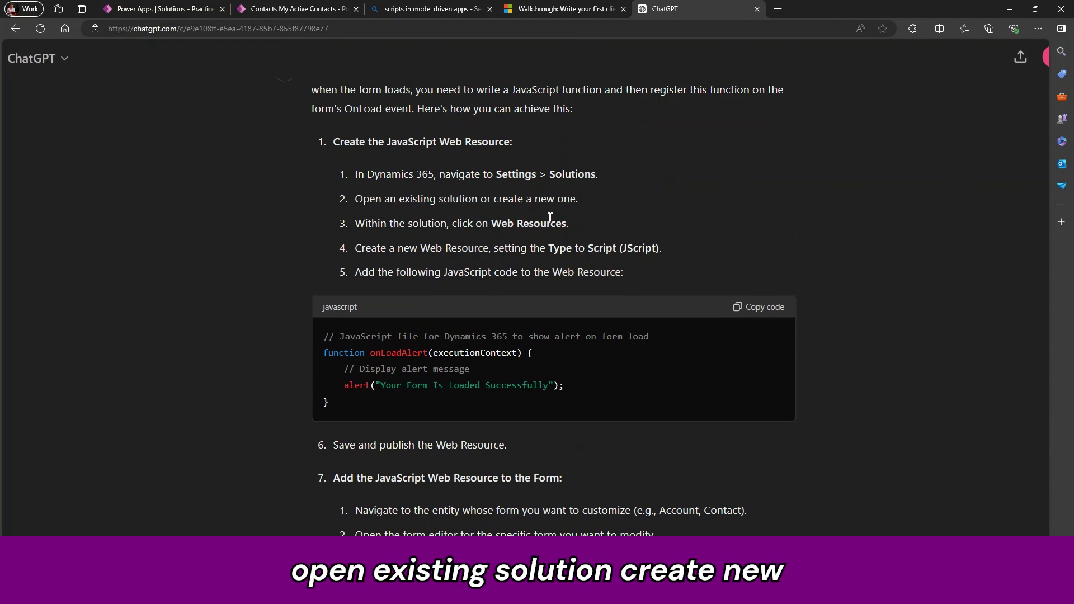
scroll(550, 217, down, 1)
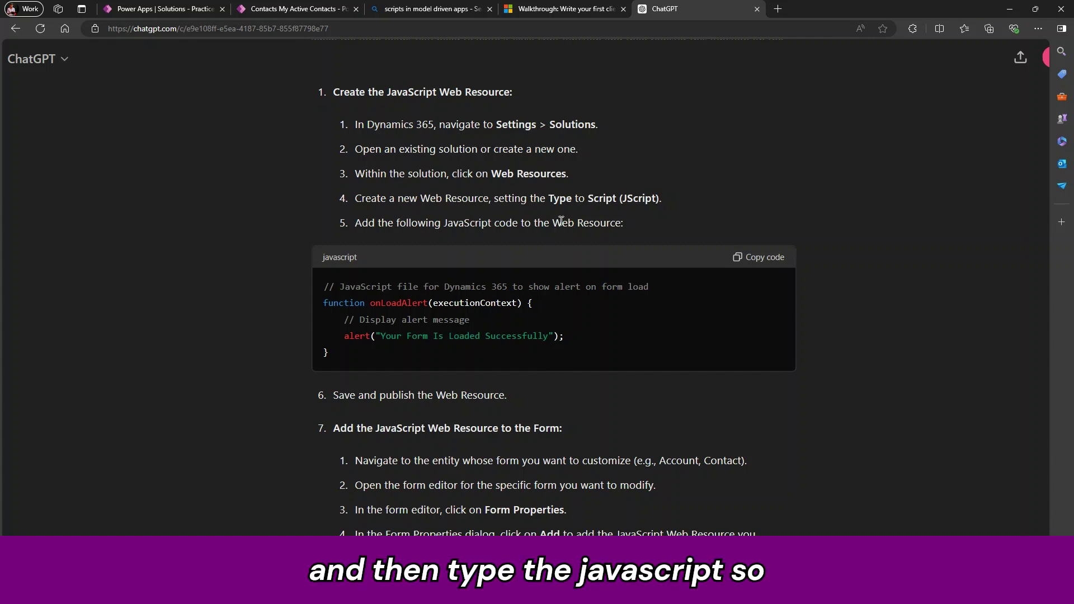
scroll(604, 411, down, 5)
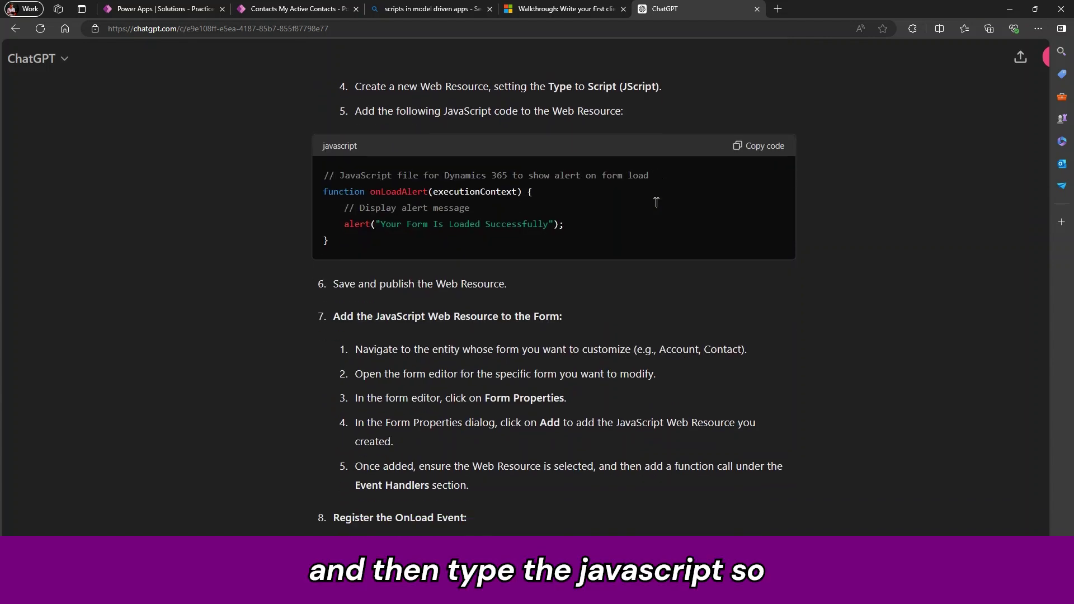
scroll(604, 412, down, 4)
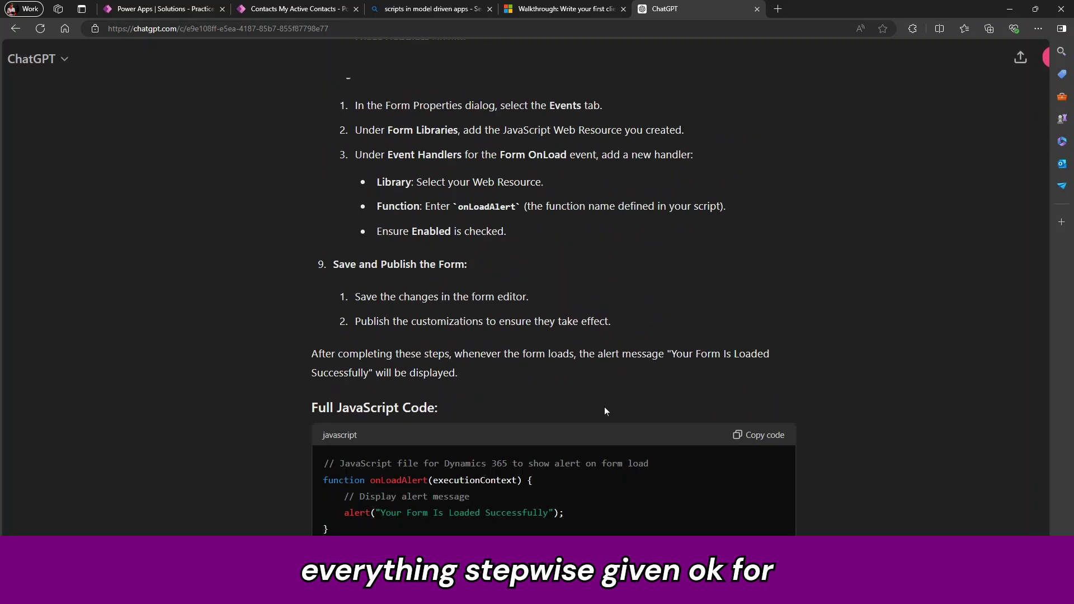
click(748, 429)
Switch to VS Code and paste the copied onLoadAlert code into the empty file.
key(alt+Tab)
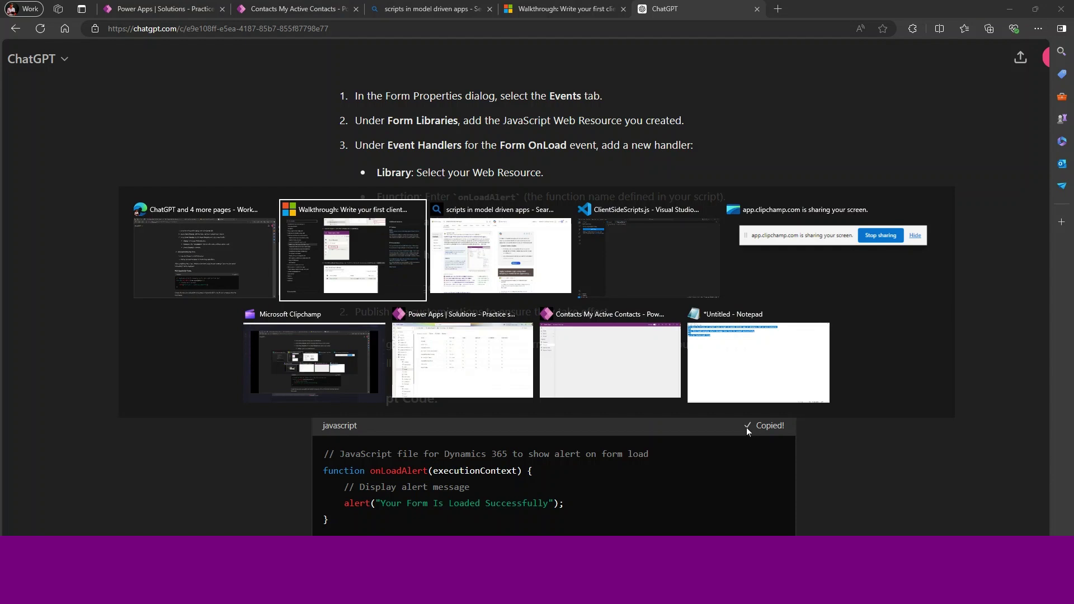
key(alt+Tab)
key(alt+Tab)
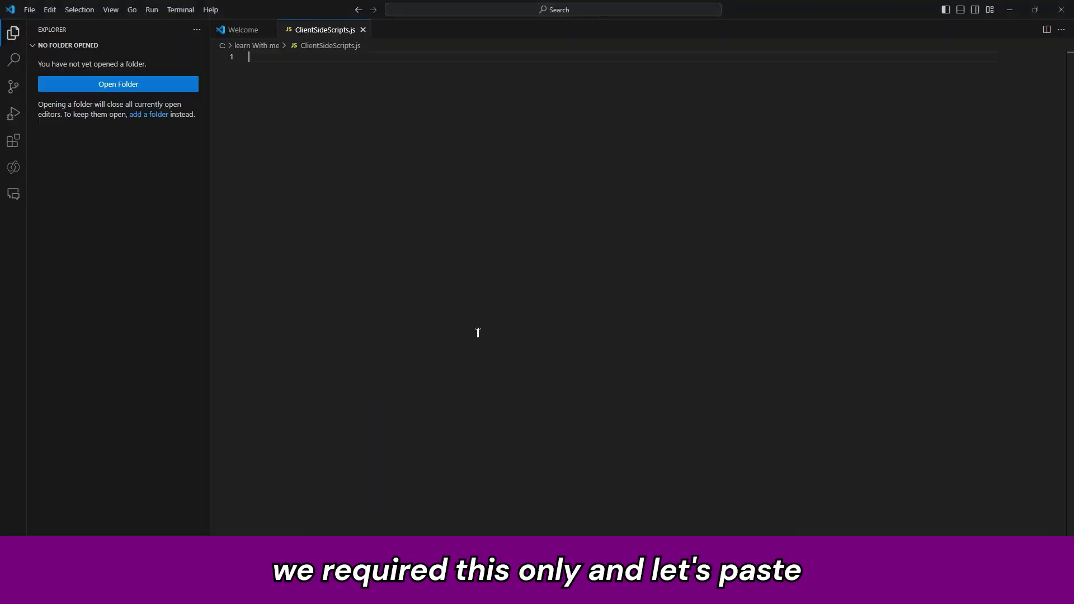
key(ctrl+v)
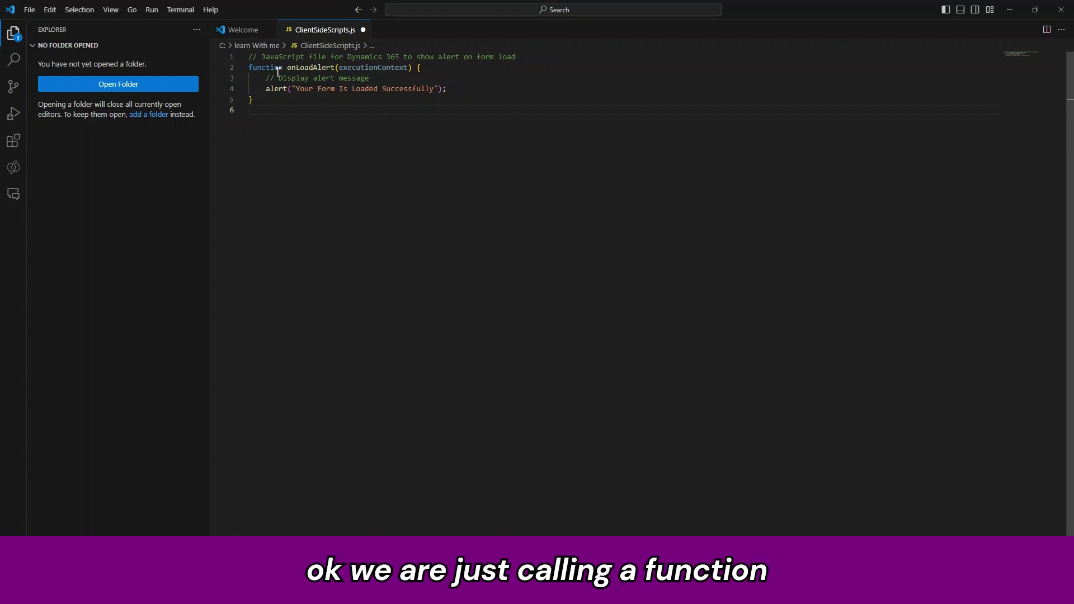
Highlight onLoadAlert, executionContext and the alert call, then save ClientSideScripts.js.
double_click(306, 67)
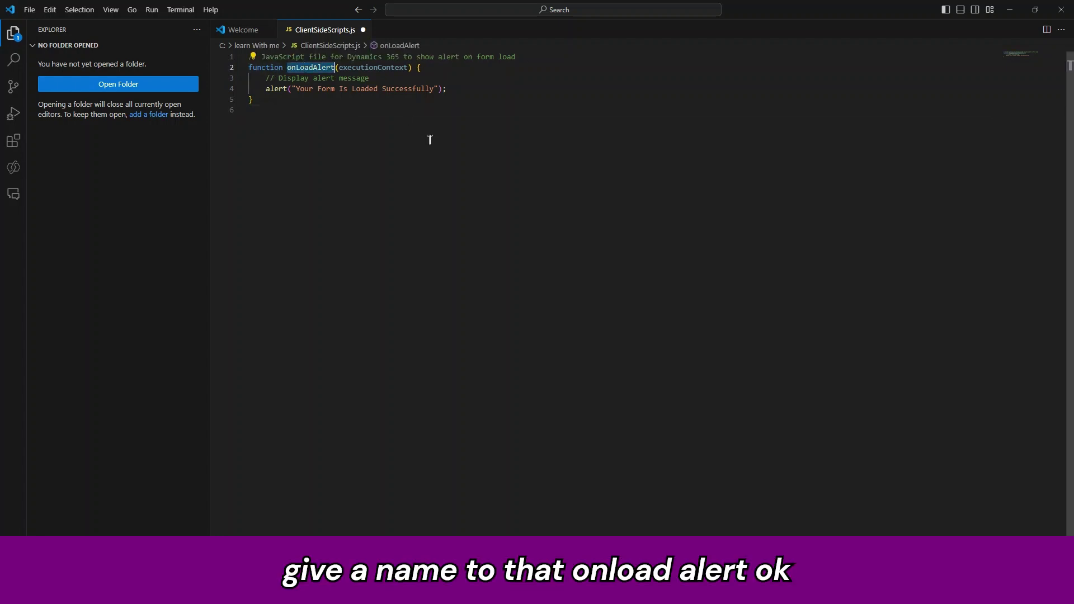
double_click(381, 68)
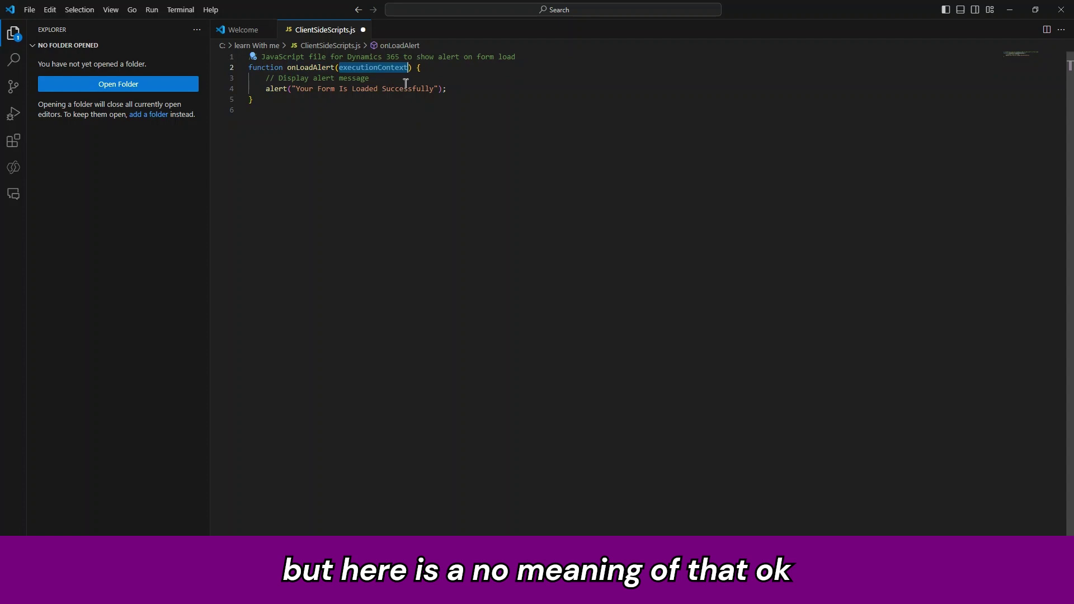
double_click(279, 90)
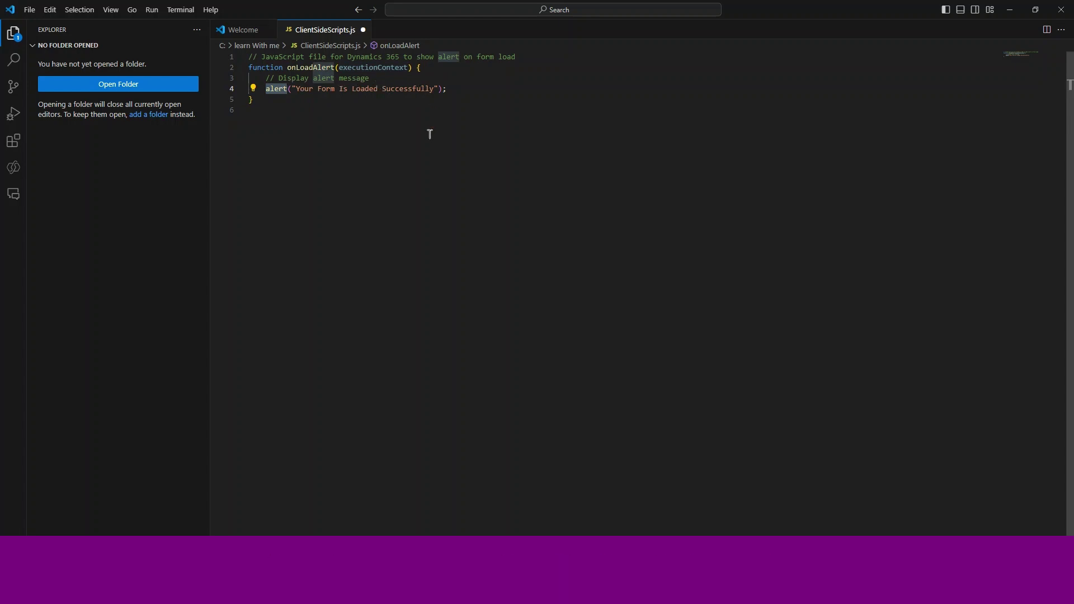
key(ctrl+s)
key(alt+Tab)
key(alt+Tab)
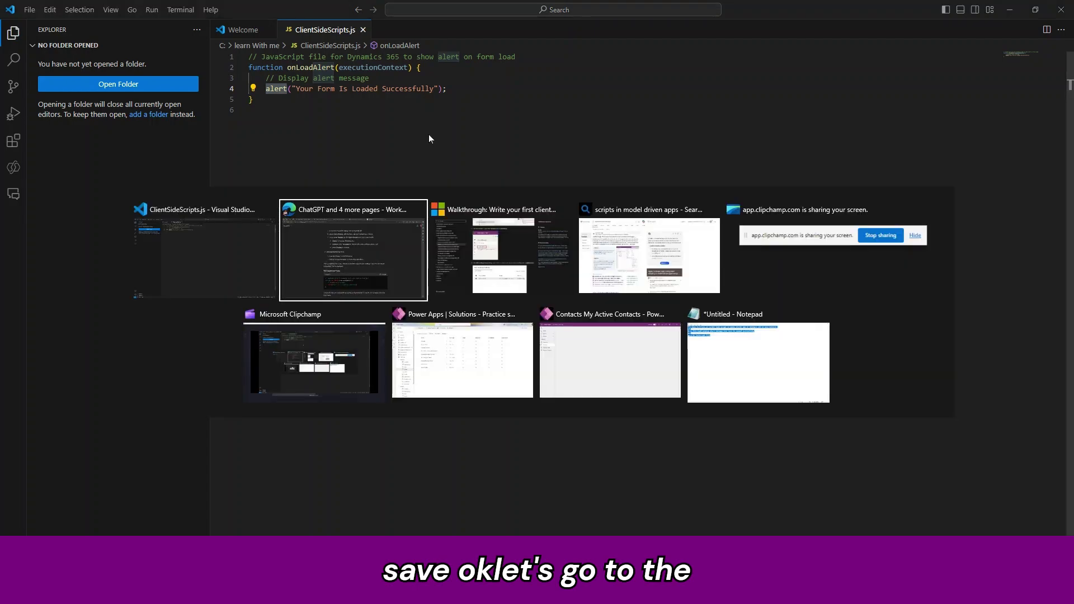
Show all objects in the Practice solution and expand New > More to reveal Web resource.
key(alt+Tab)
key(alt+Tab)
key(alt+Tab)
key(alt+Tab)
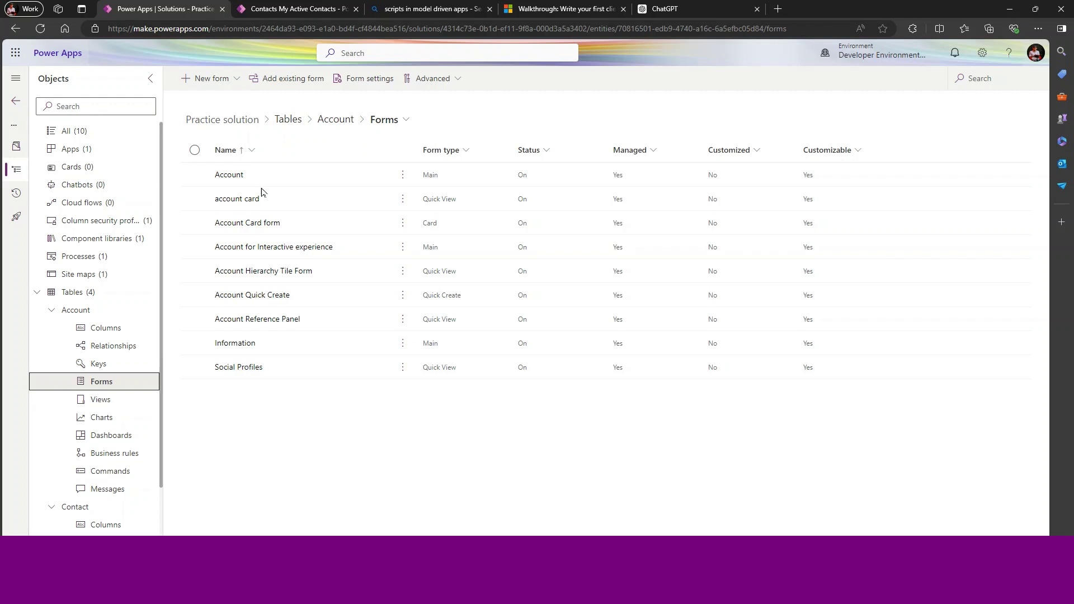
click(238, 80)
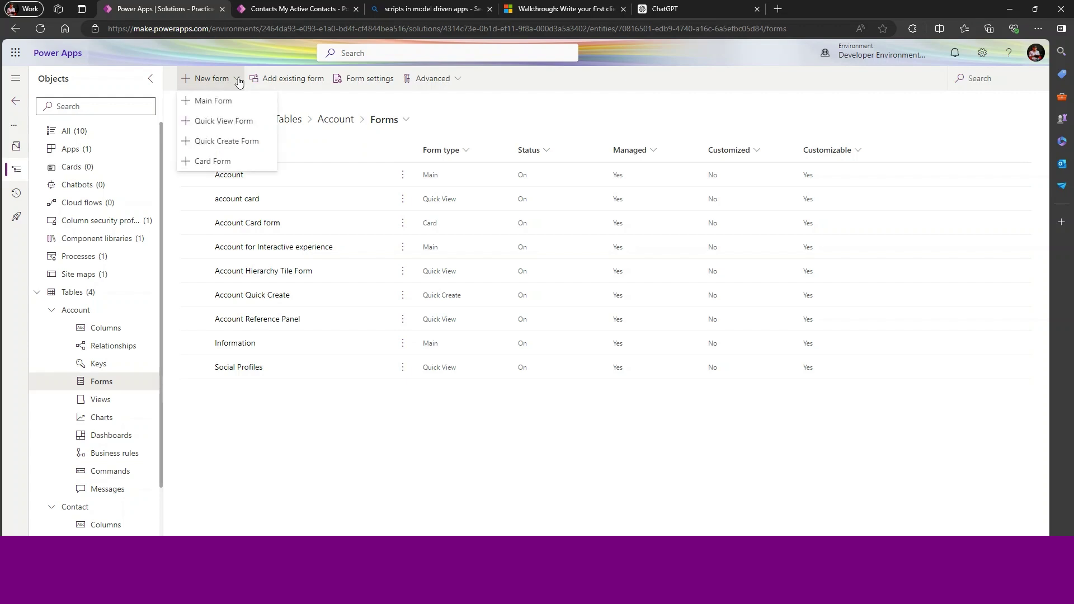
click(92, 136)
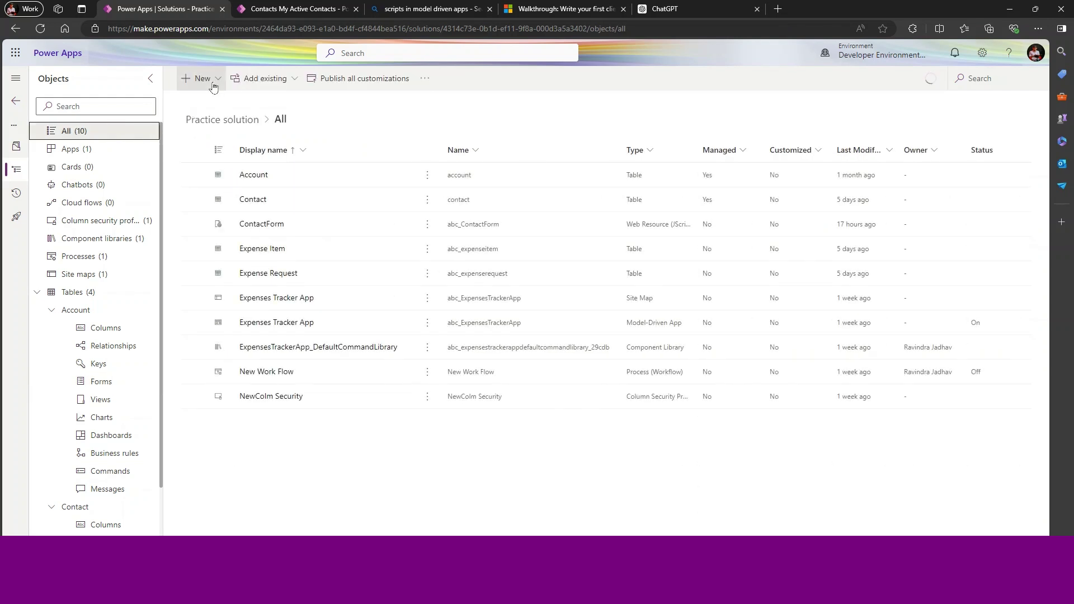
click(213, 86)
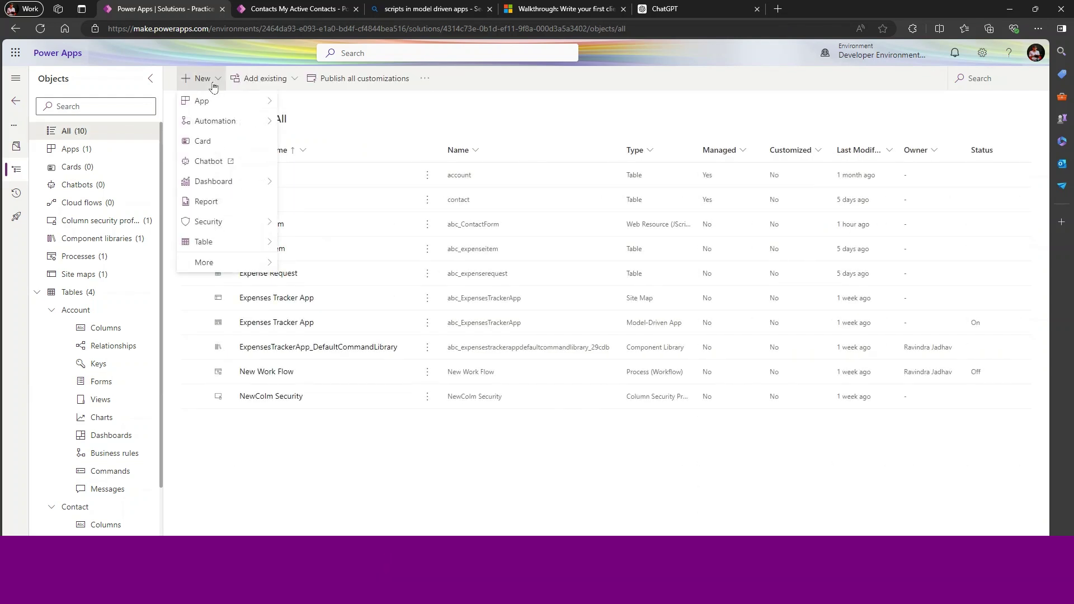
click(237, 264)
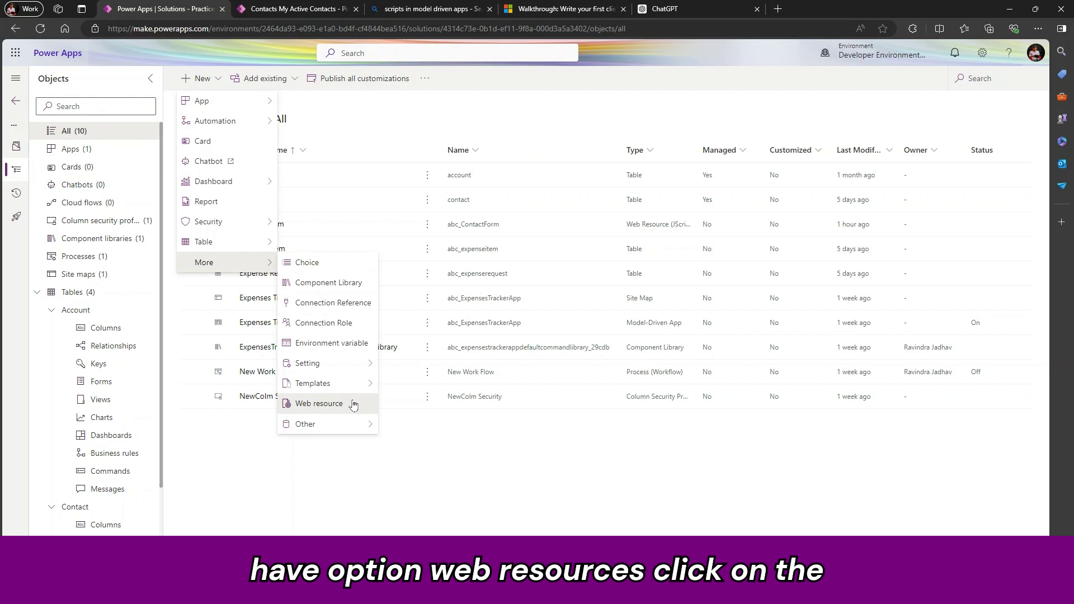
Create JavaScript web resource AccountScripts from ClientSideScripts.js and save it.
click(319, 403)
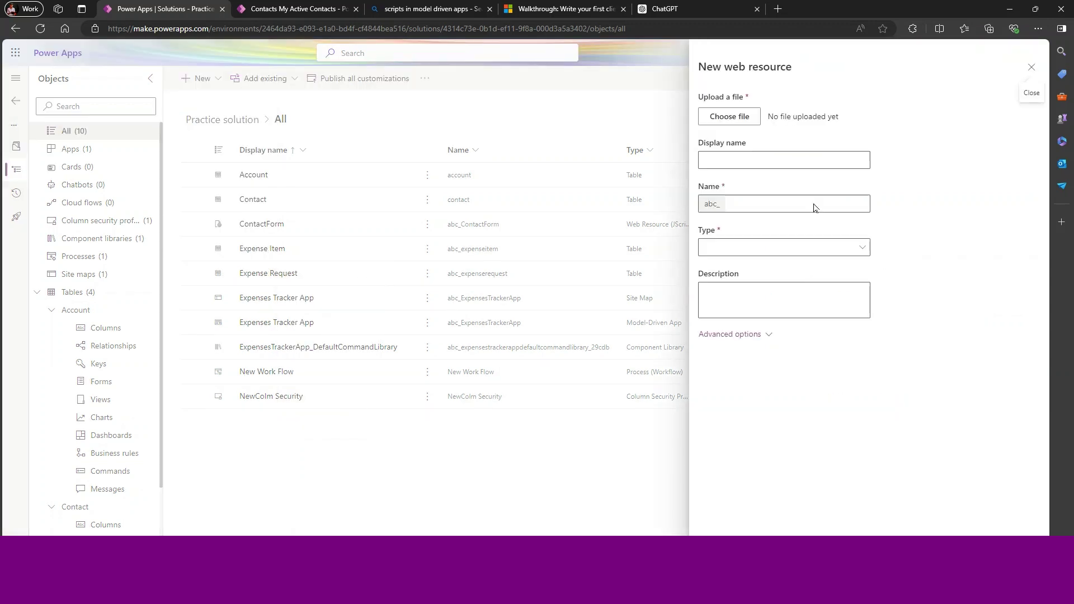
click(732, 119)
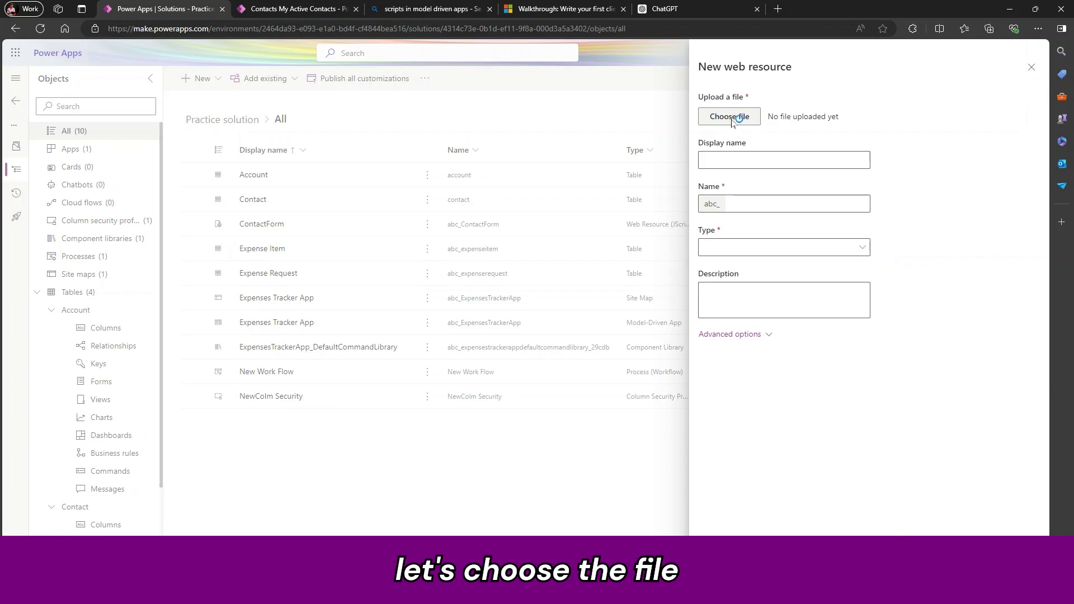
click(751, 203)
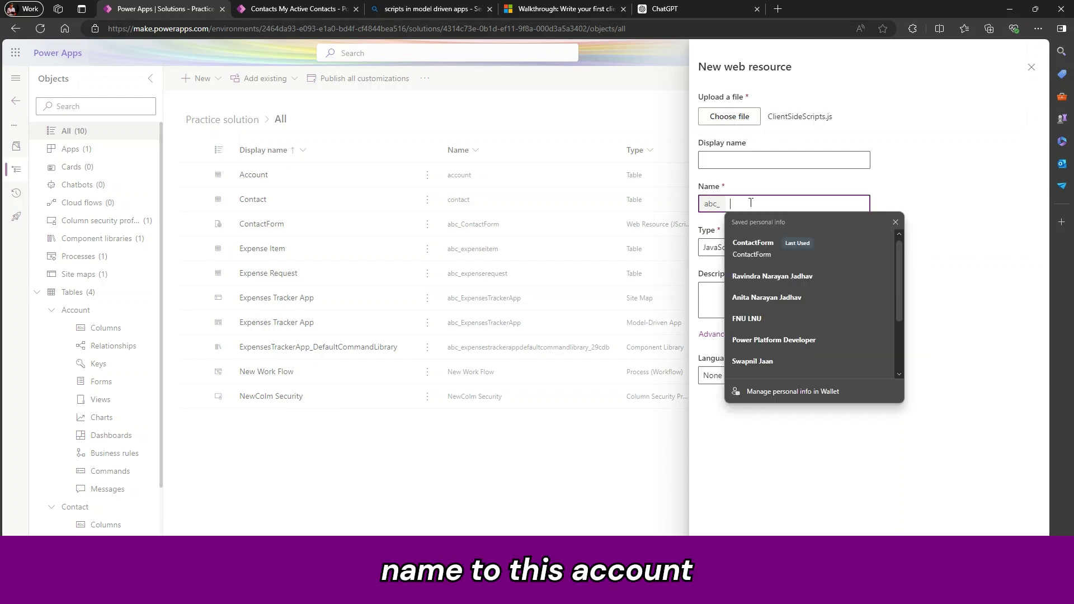
text(Ac)
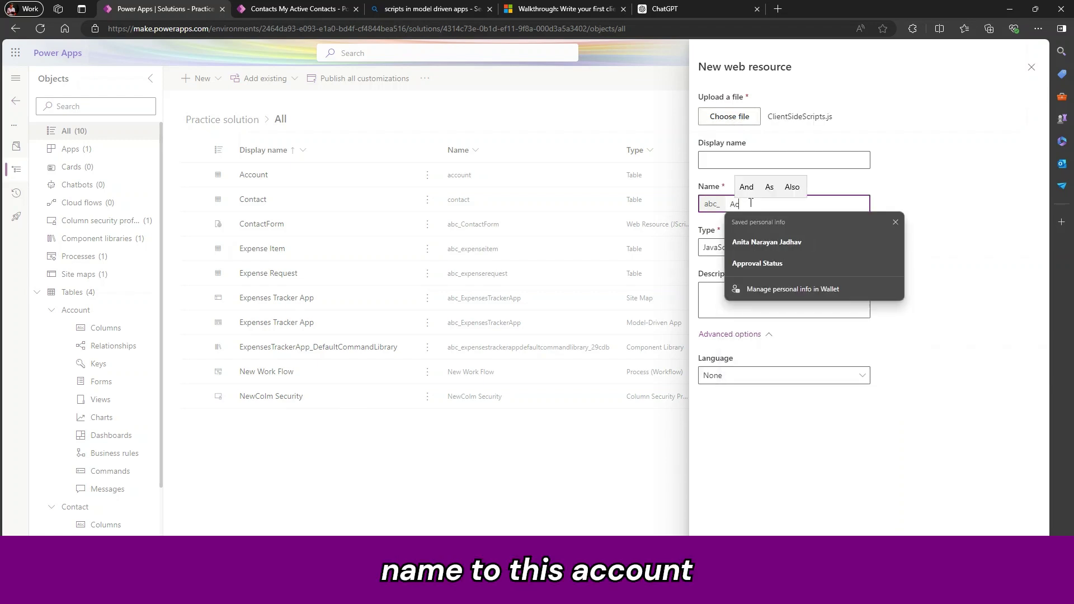
text(count)
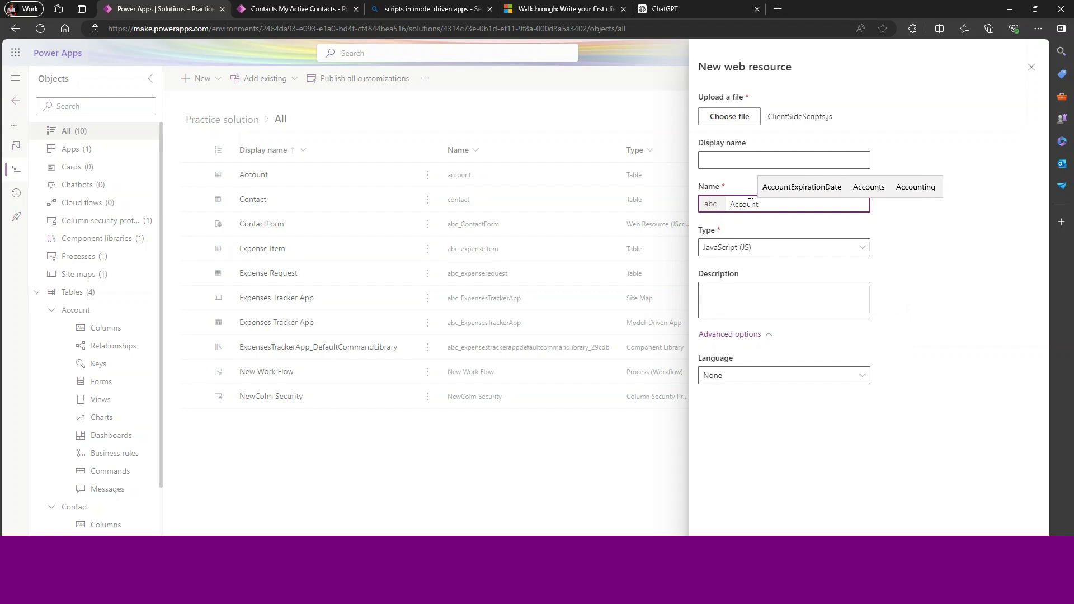
text(Script)
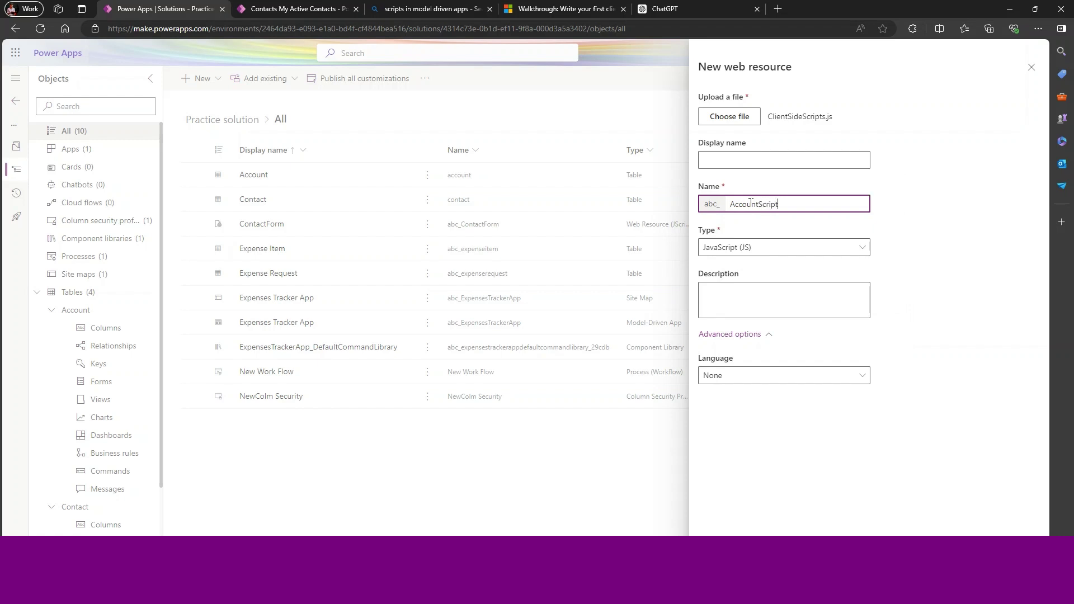
text(s)
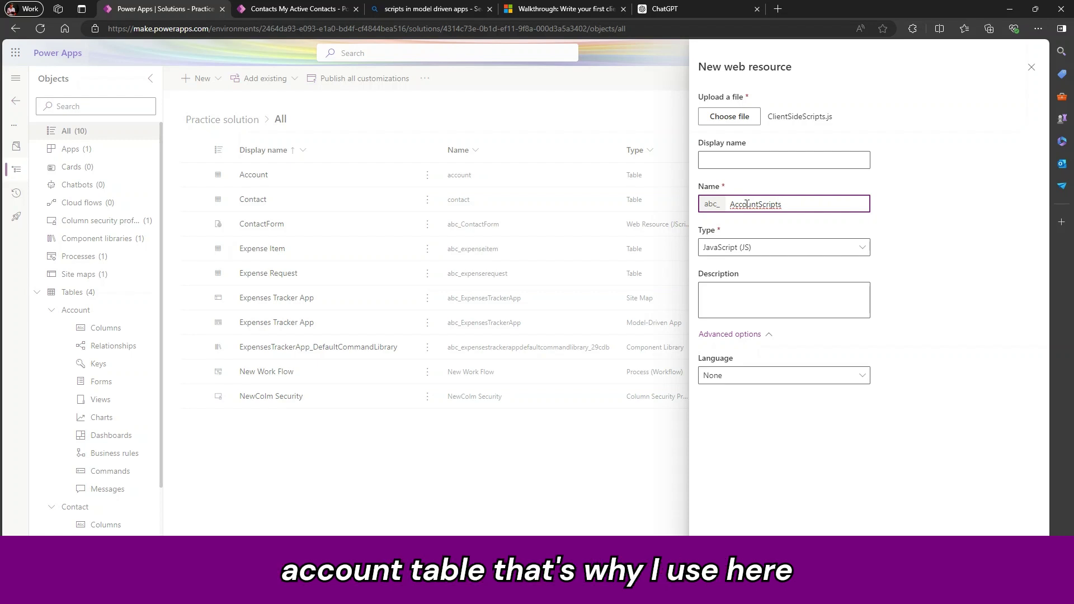
click(718, 579)
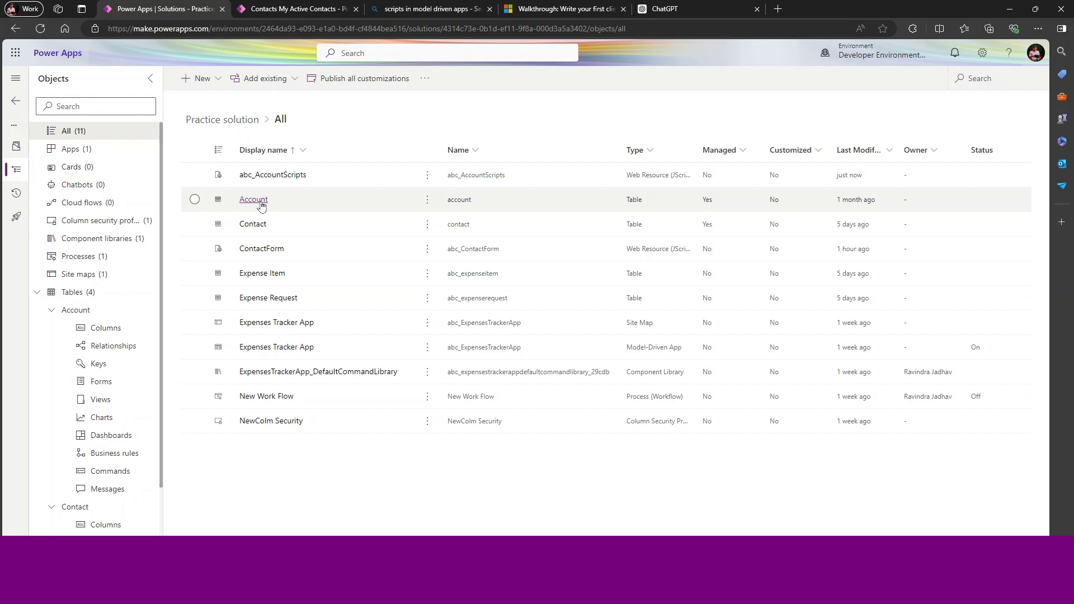
Open the Account table's main form in the designer and expand its On Load event handlers.
click(261, 205)
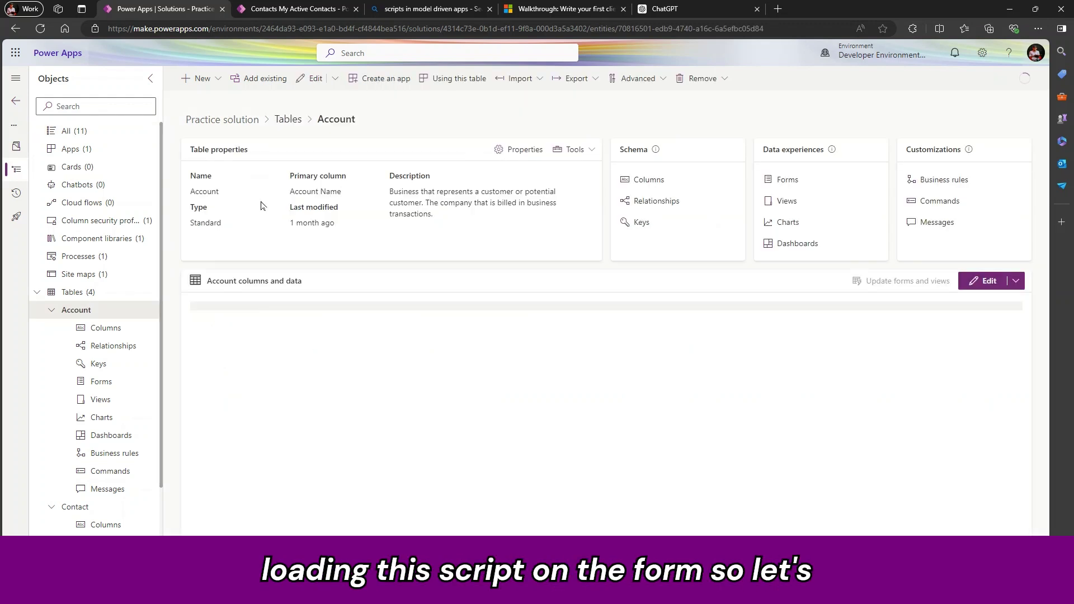
click(781, 187)
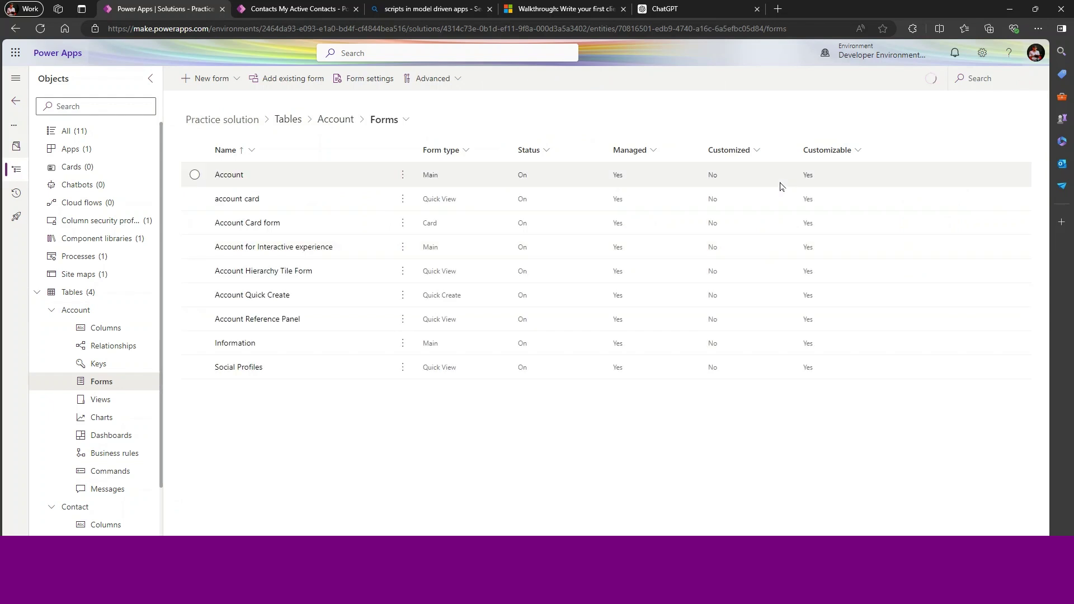
click(235, 178)
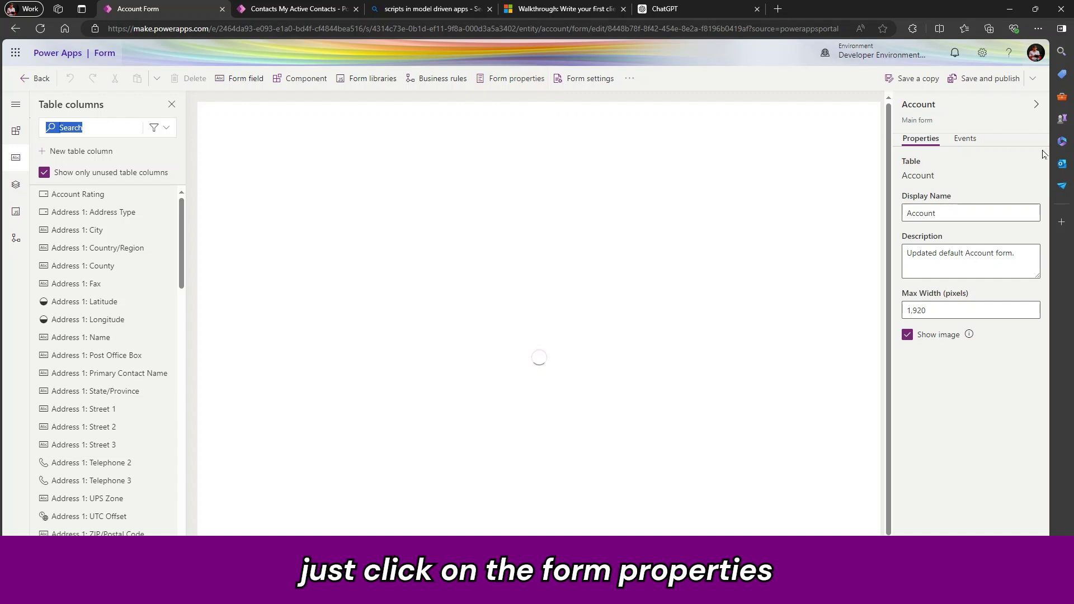
click(967, 139)
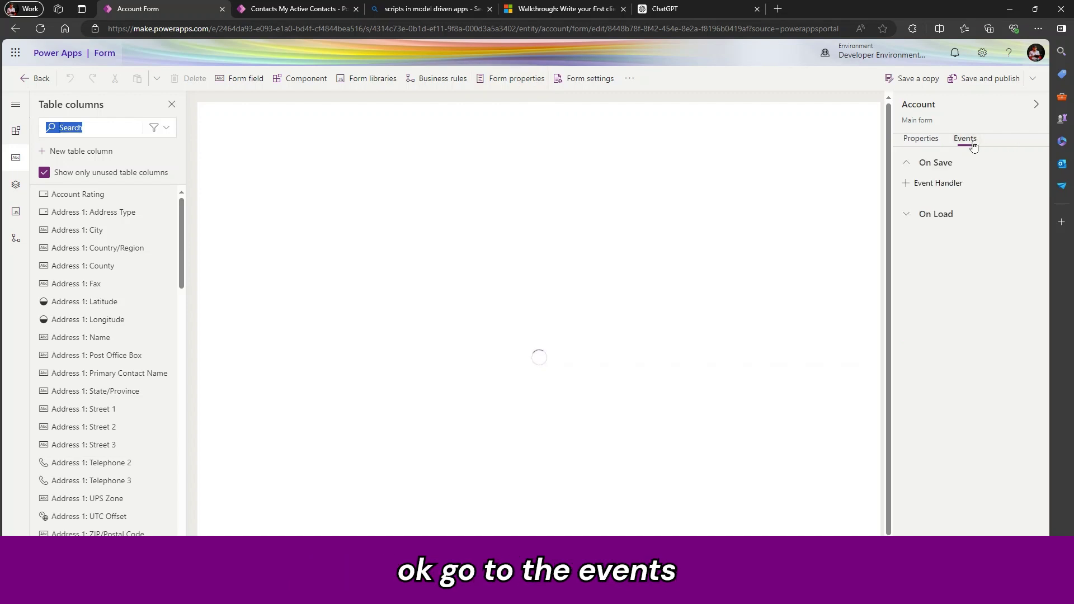
click(905, 221)
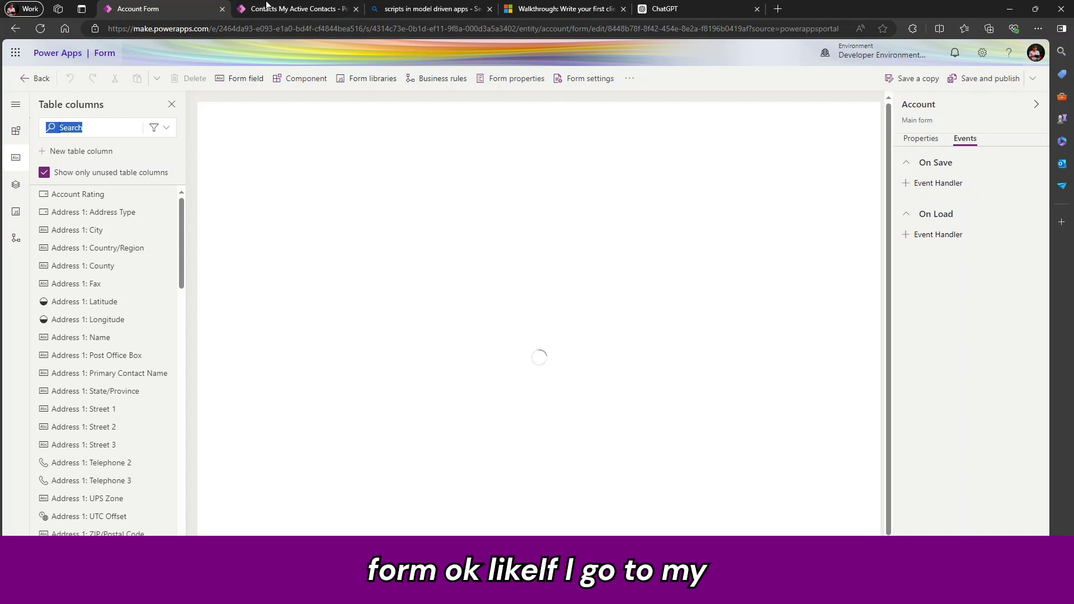
click(292, 7)
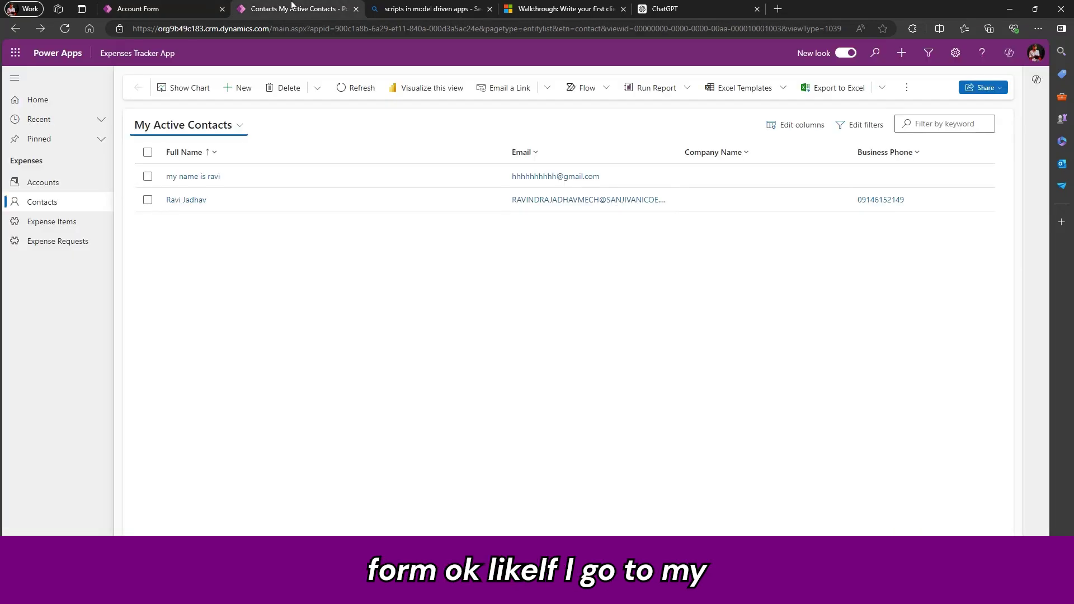
Start a new account from the active accounts list, then return to the Account form designer.
click(50, 189)
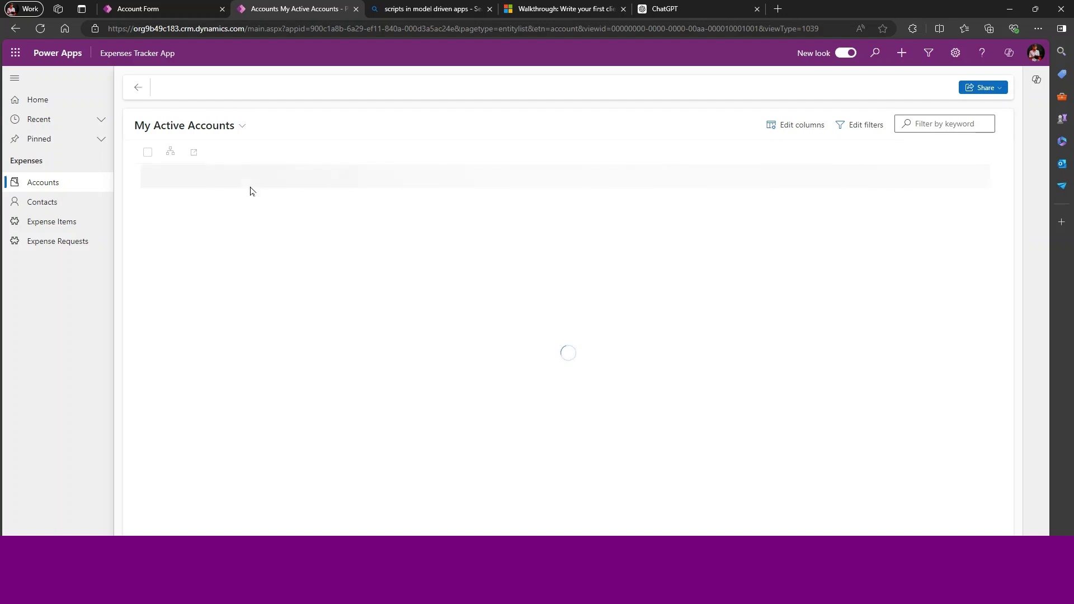
click(295, 92)
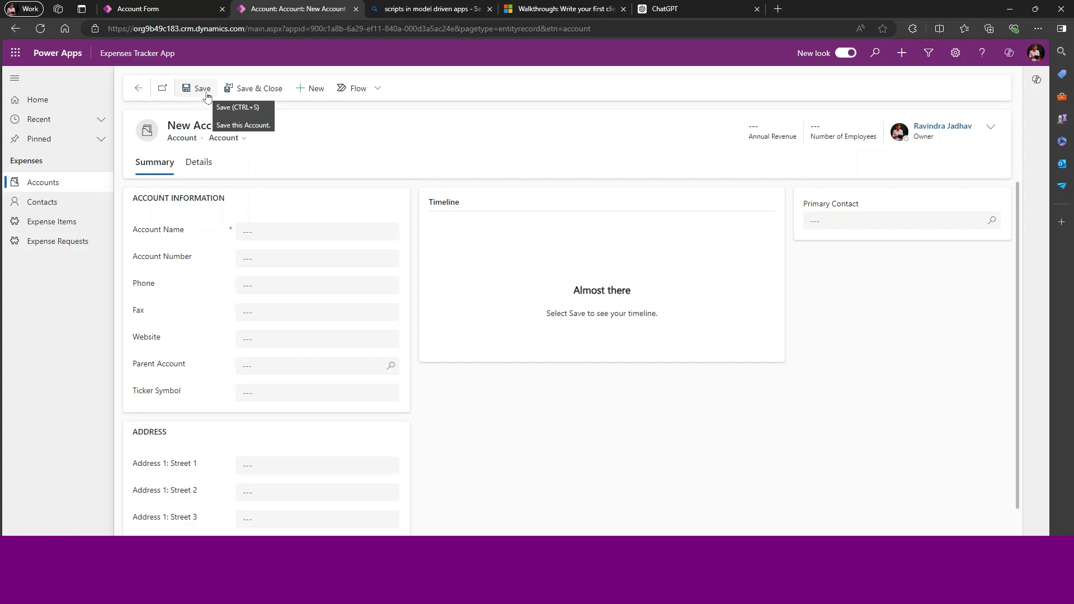
click(179, 3)
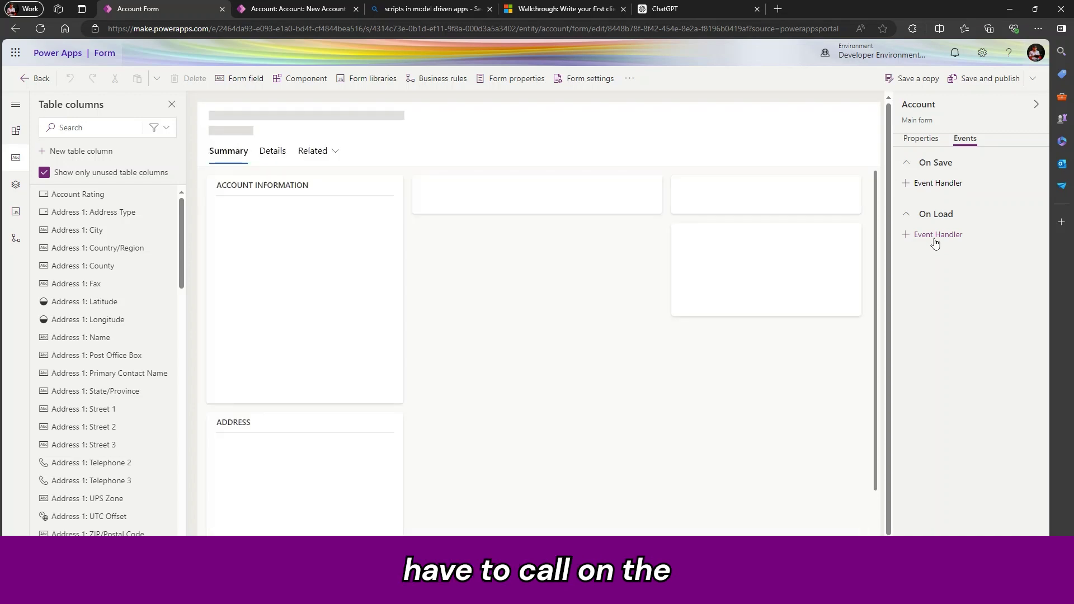
Add a new On Load event handler and review its default AppCommon Account library.
click(935, 235)
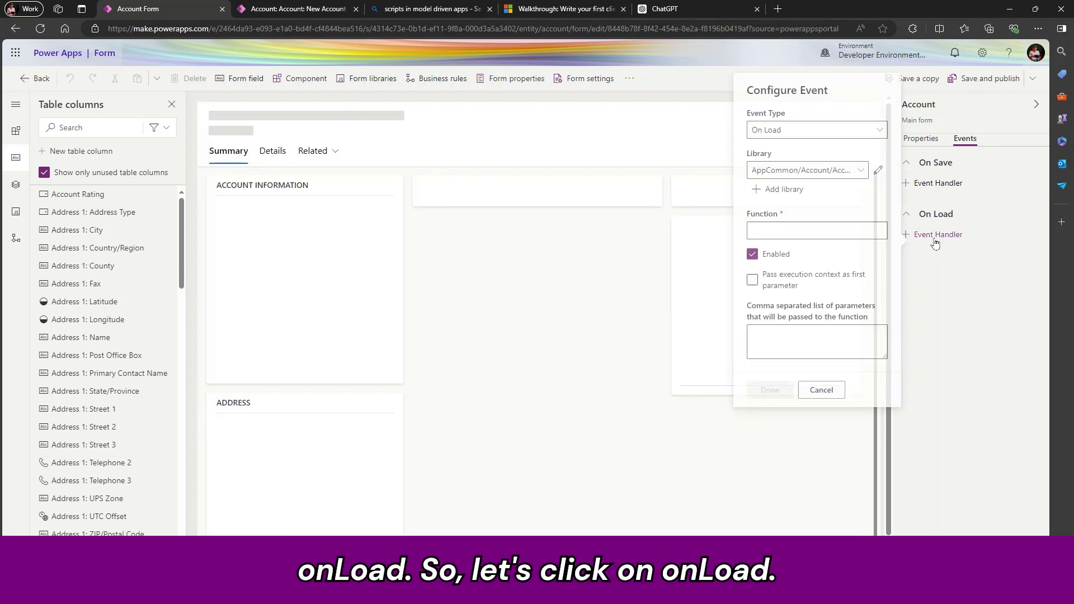
click(857, 172)
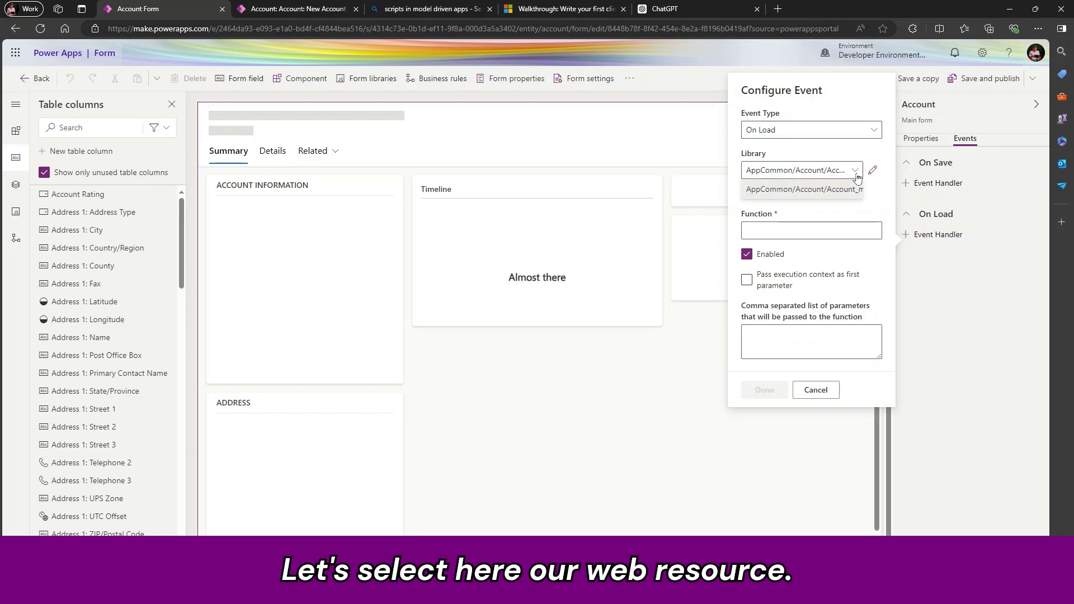
click(875, 172)
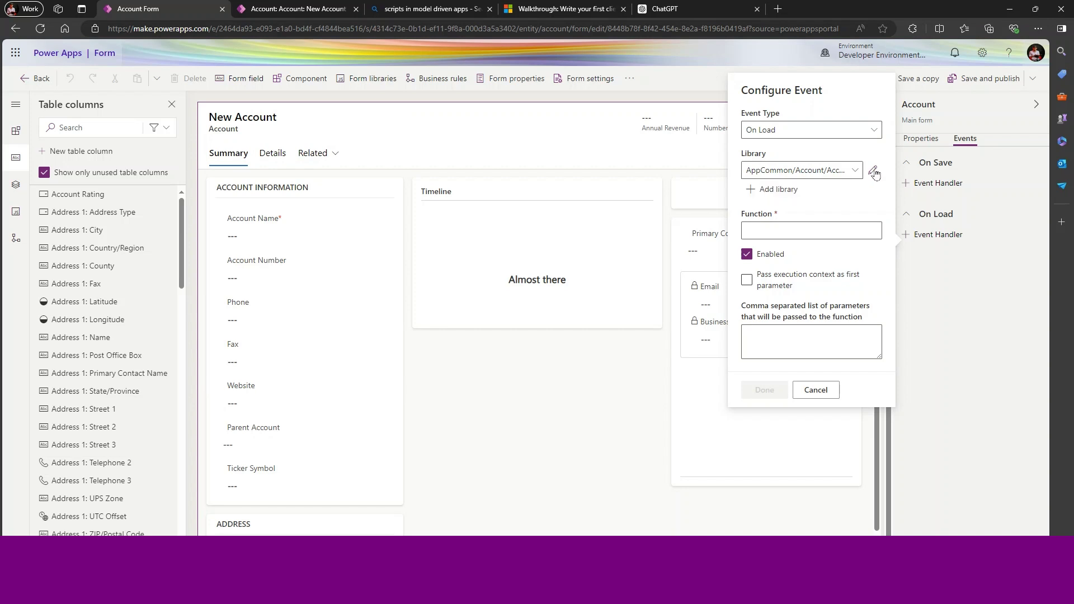
click(877, 174)
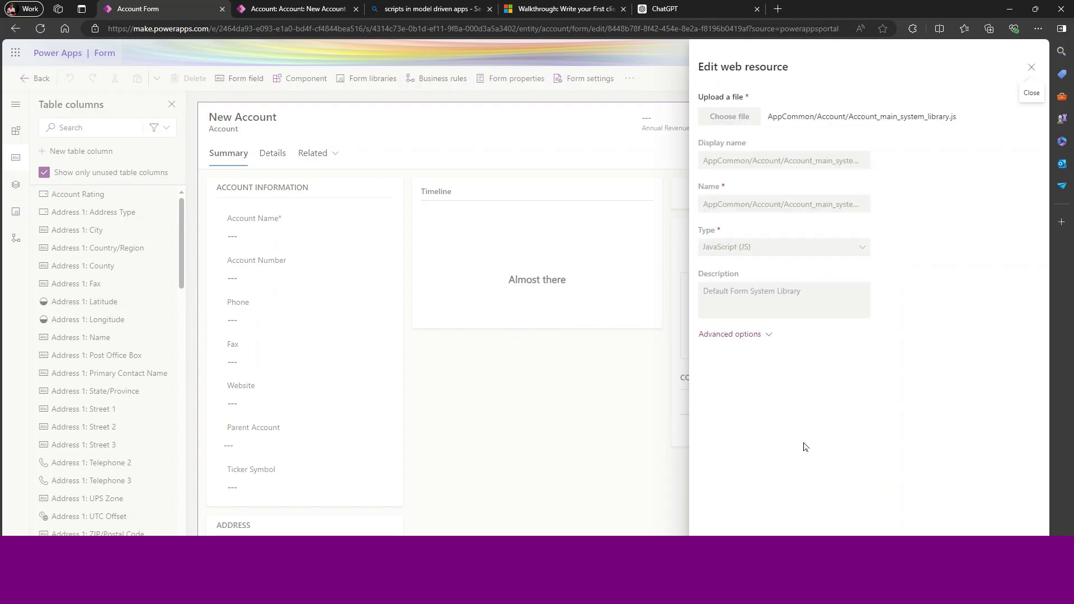
click(1032, 69)
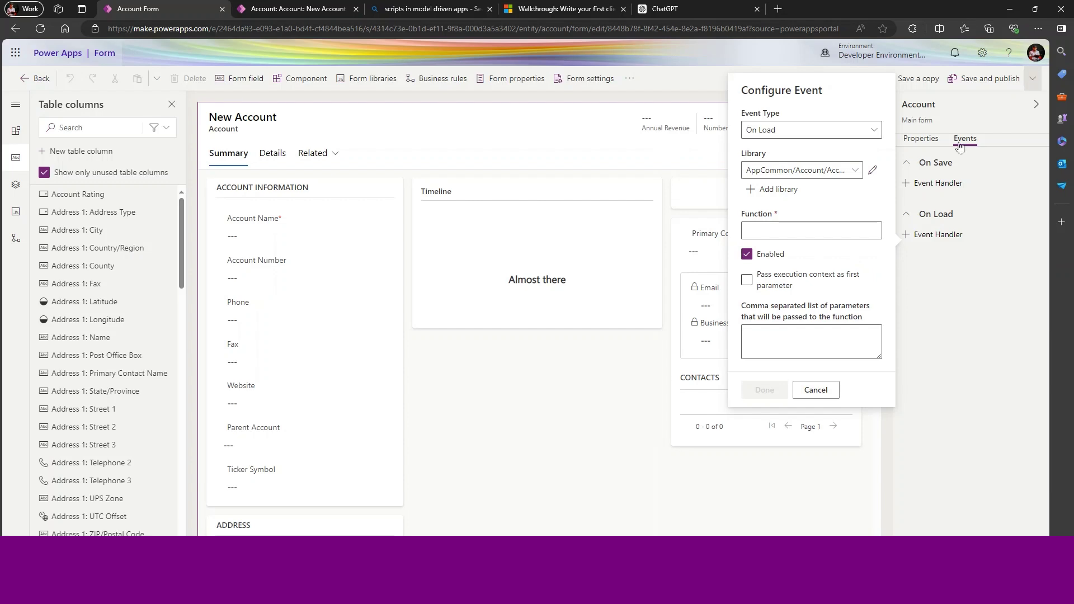
Search 'acc' and add the abc_AccountScripts library to the form.
click(778, 191)
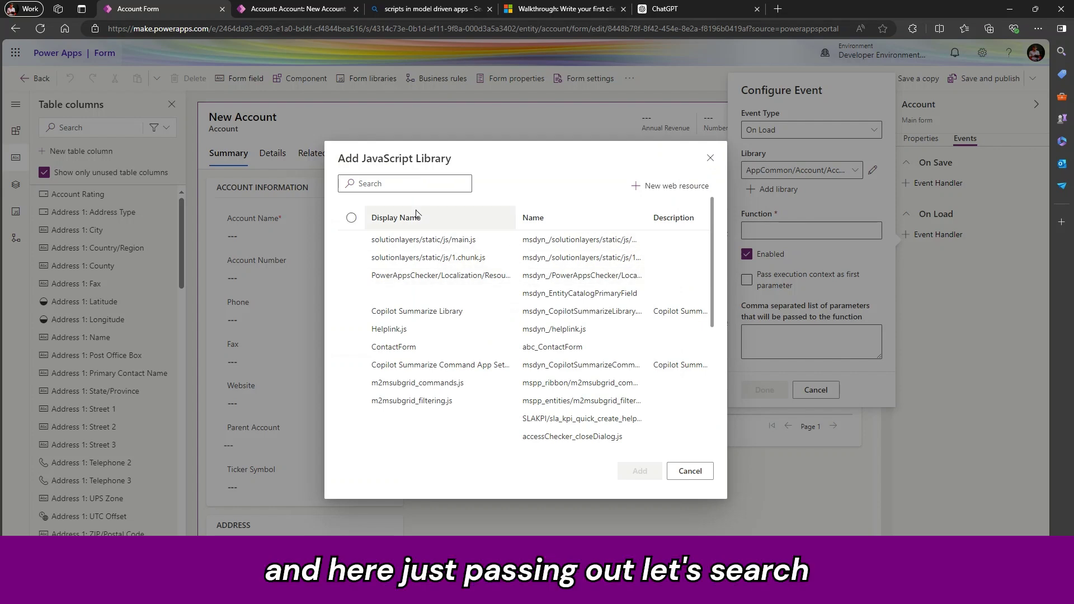
click(409, 186)
text(acc)
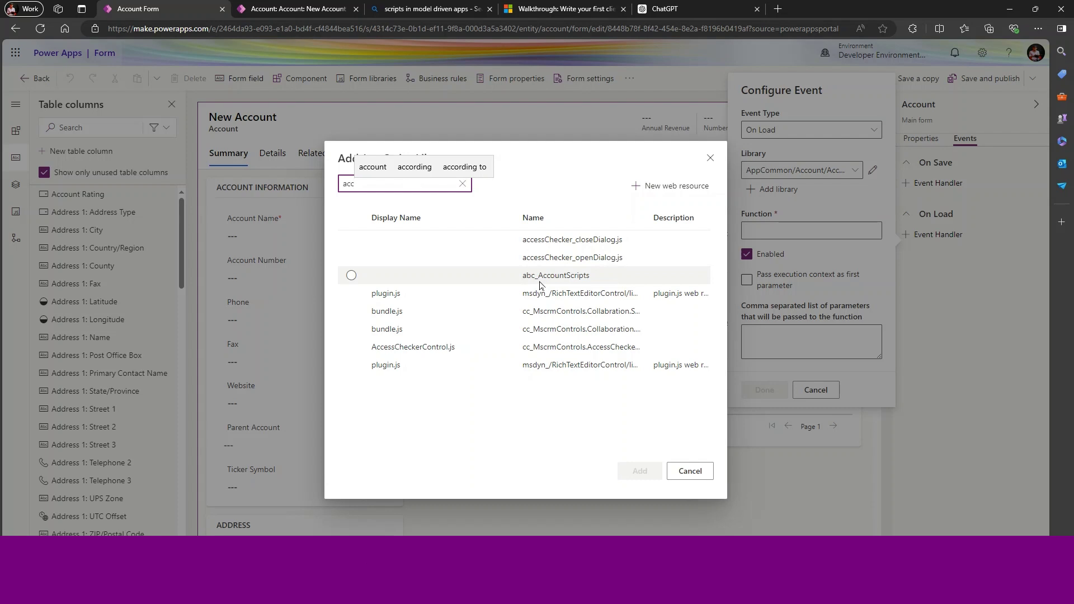
click(568, 279)
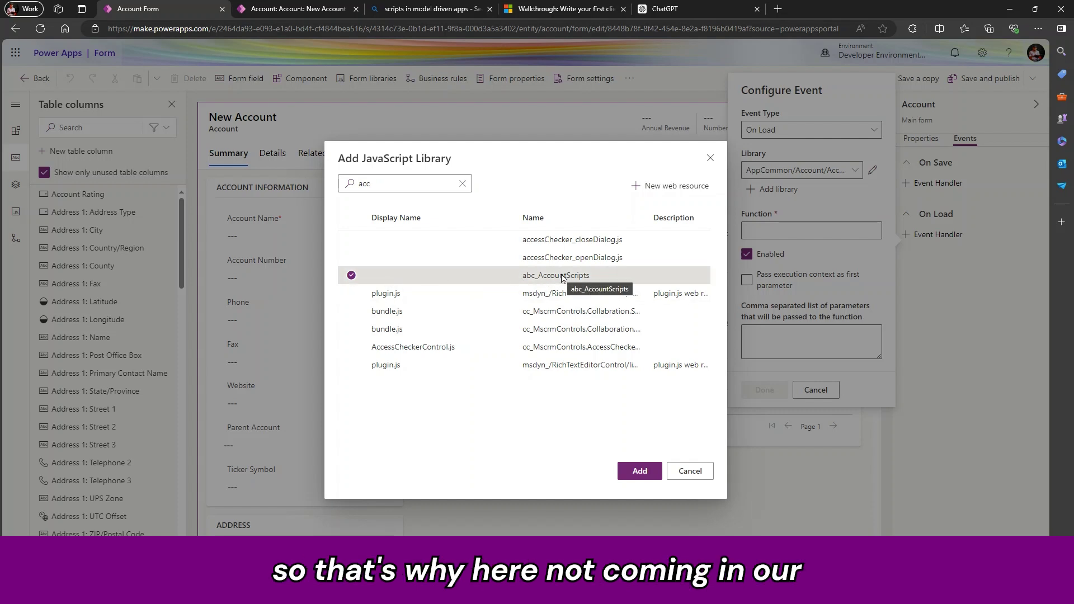
click(639, 473)
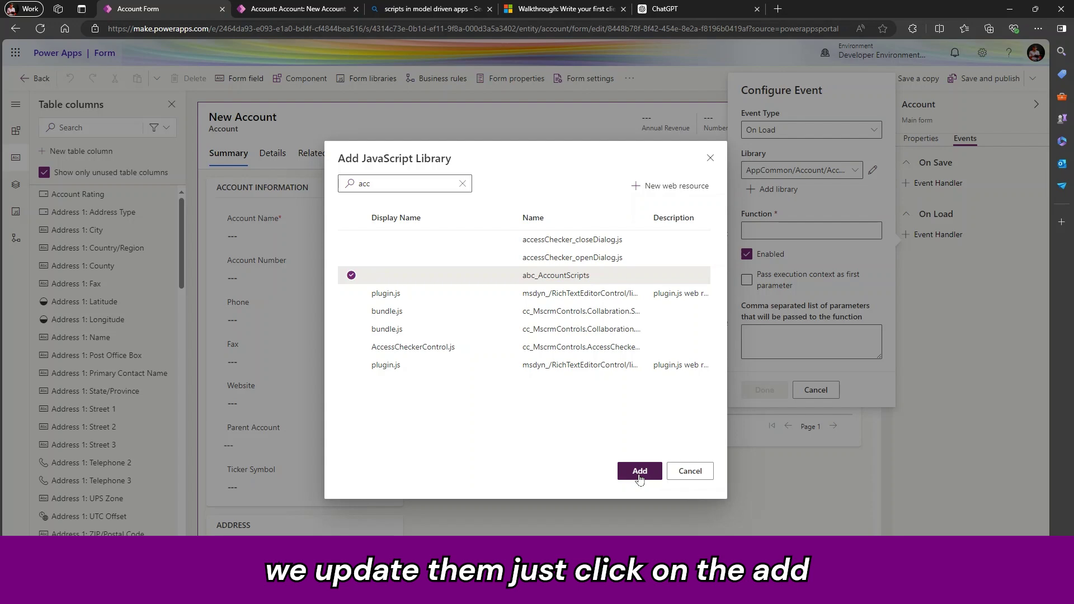
click(640, 477)
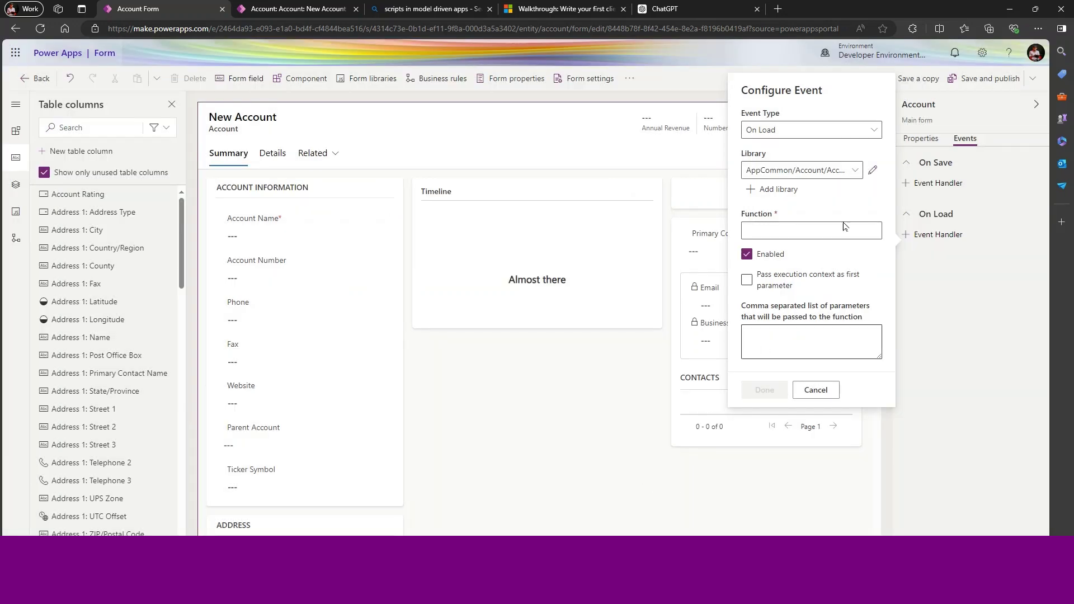
Choose abc_AccountScripts as the On Load handler's library.
click(857, 171)
click(825, 190)
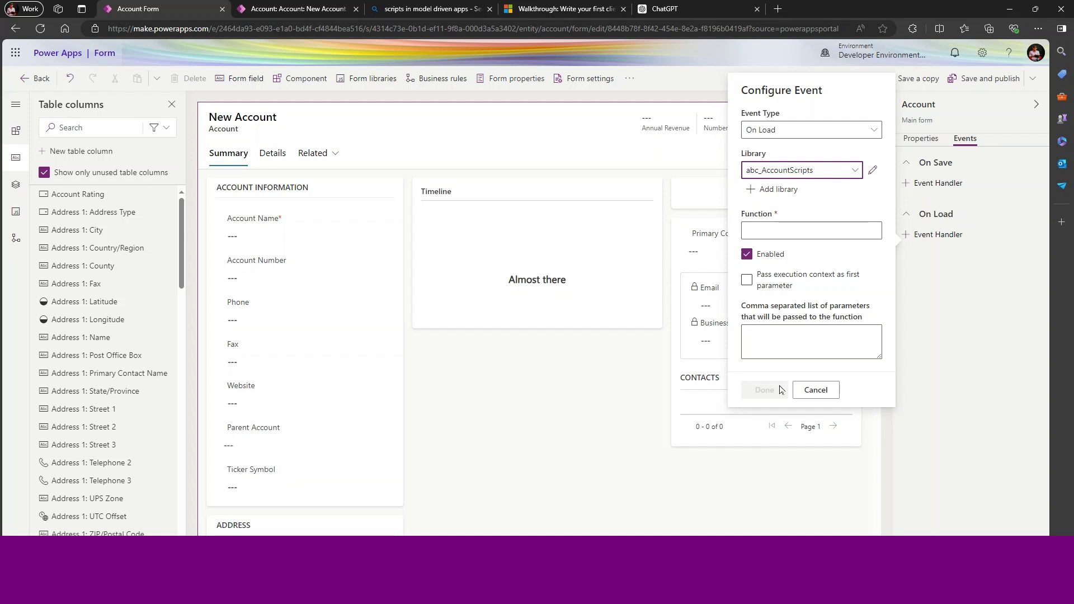
click(794, 231)
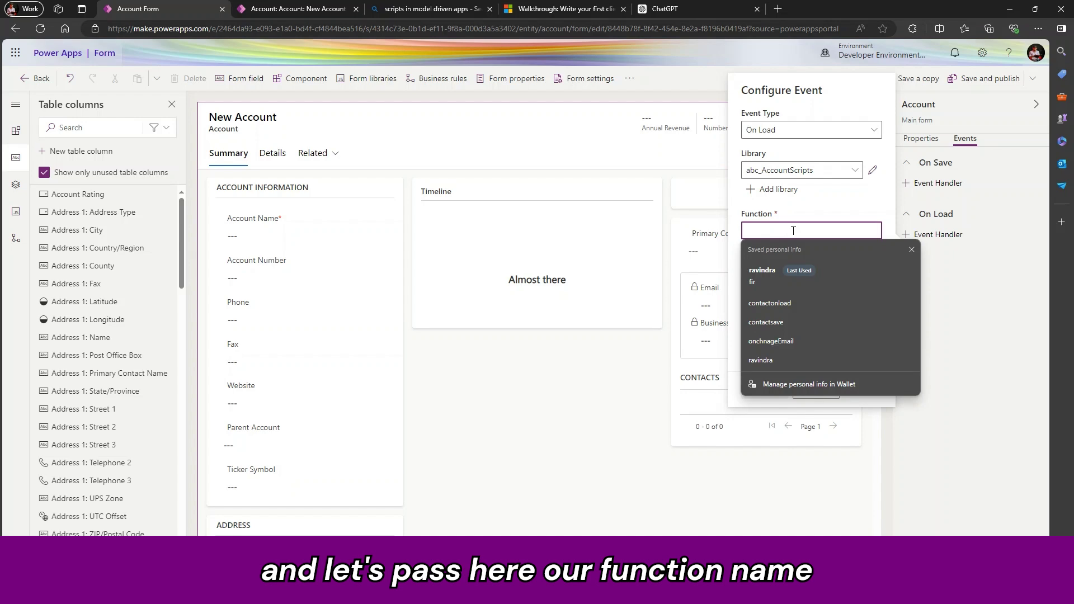
key(alt+Tab)
key(alt+Tab)
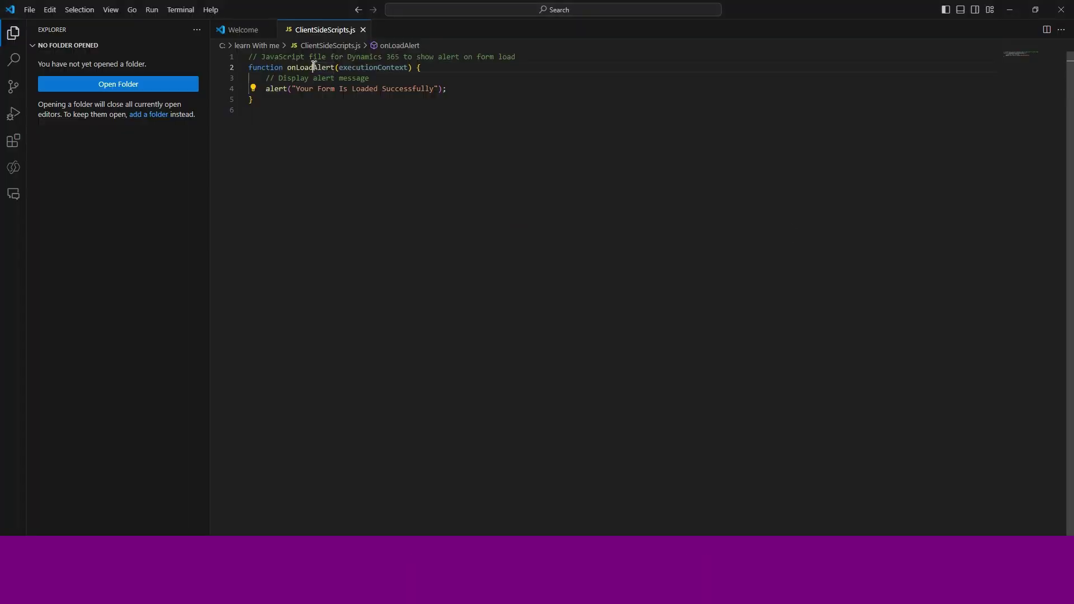
Copy the onLoadAlert function name from line 2 of ClientSideScripts.js.
double_click(314, 67)
key(ctrl+c)
key(alt+Tab)
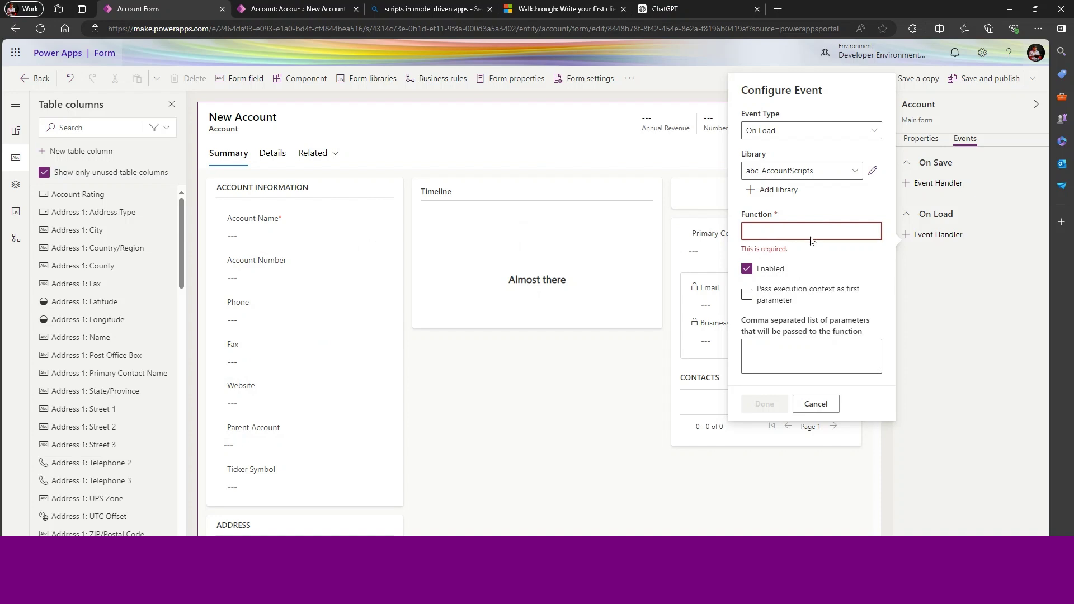
Enter onLoadAlert as the handler function, confirm it, and save and publish the form.
click(810, 232)
key(ctrl+v)
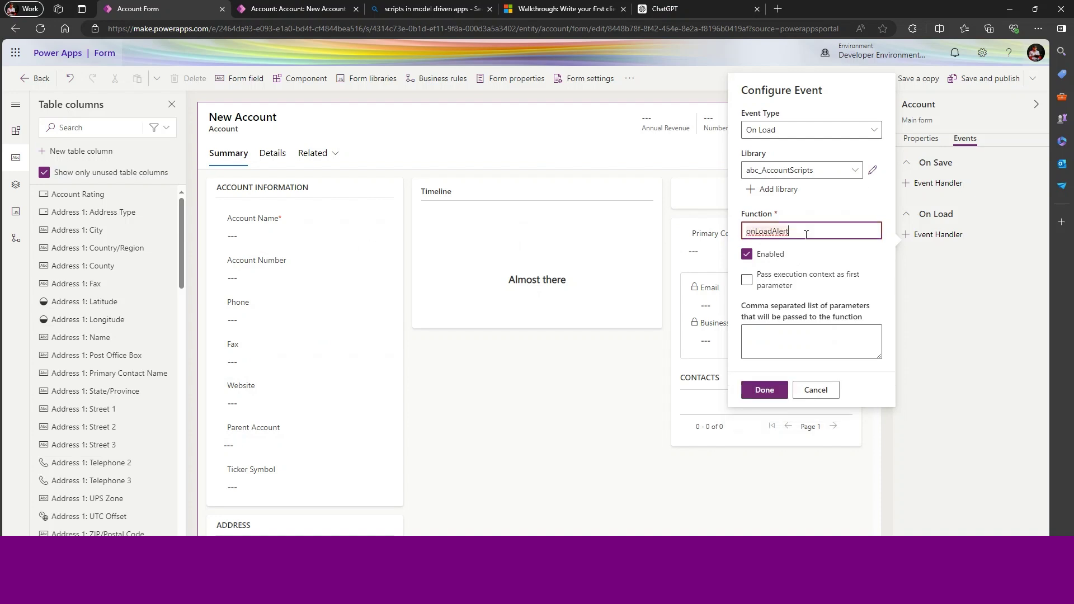
click(769, 396)
click(770, 396)
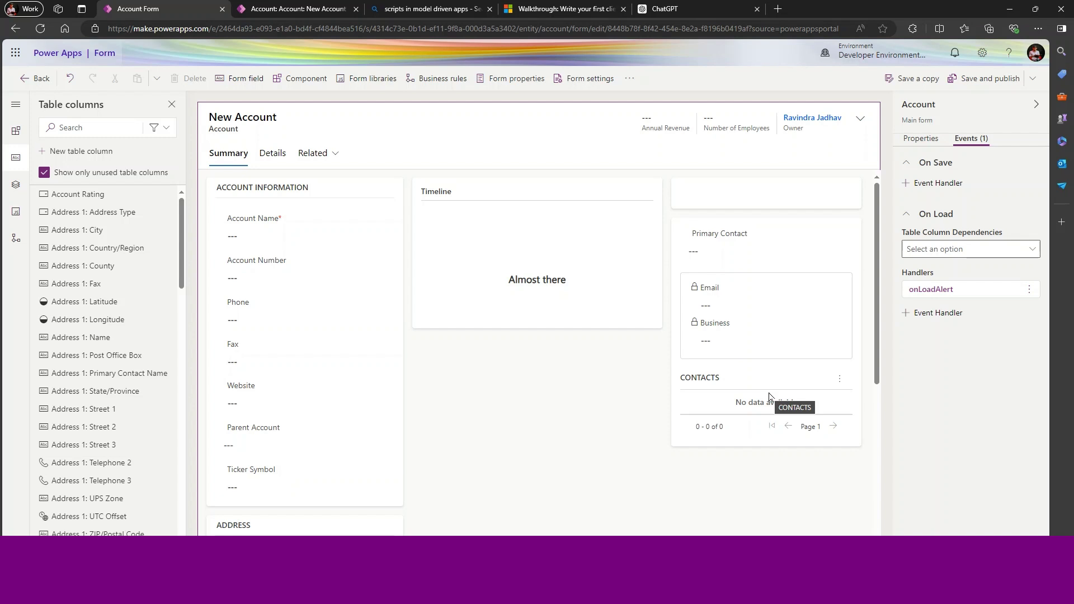
click(975, 82)
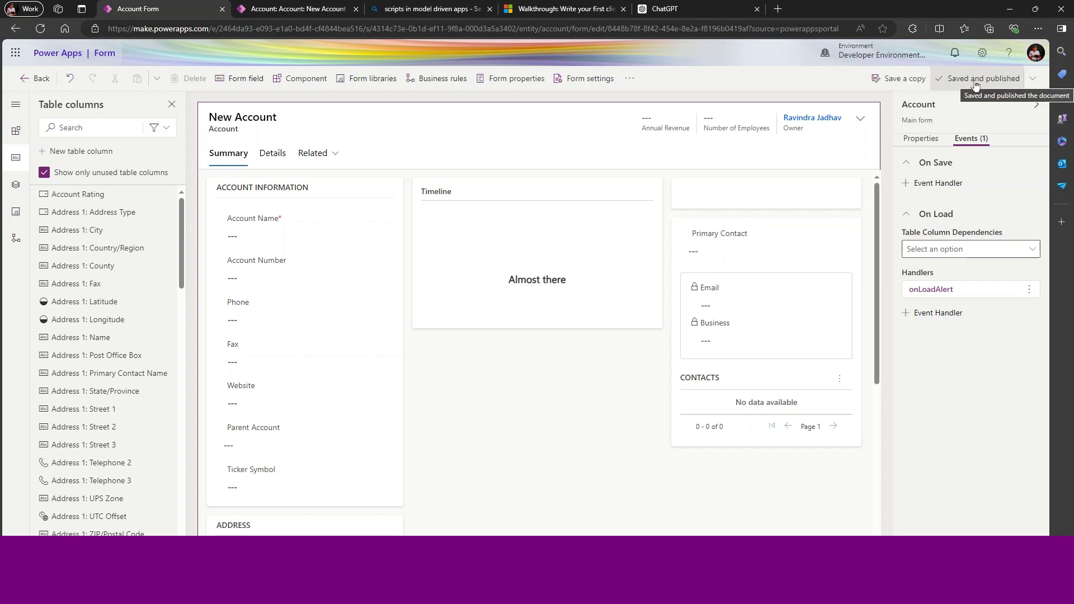
Refresh the Expenses Tracker App from the new account tab and open the Accounts list.
click(286, 8)
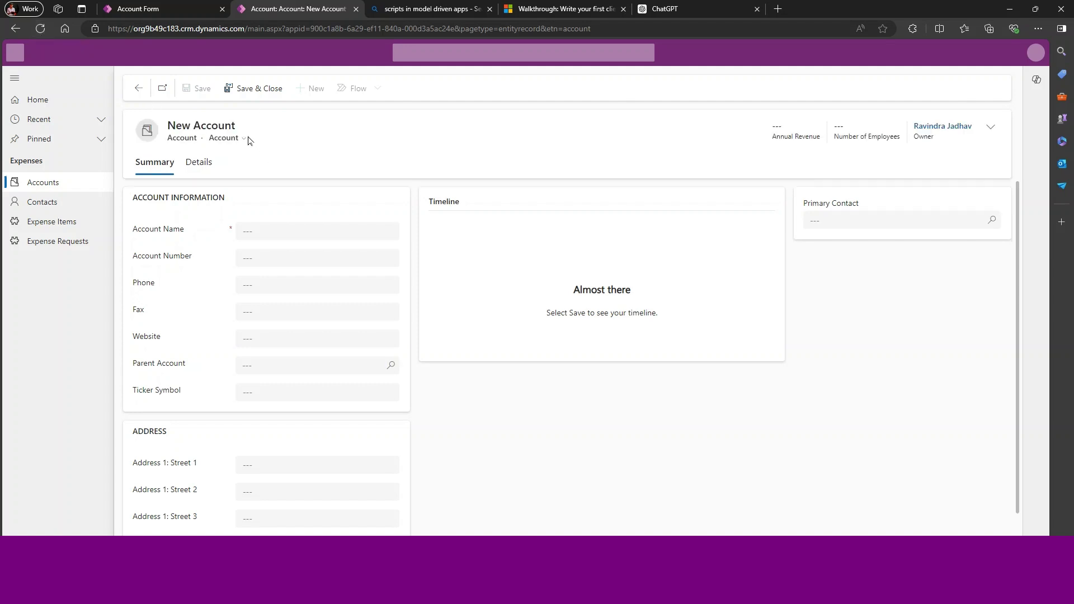
click(44, 29)
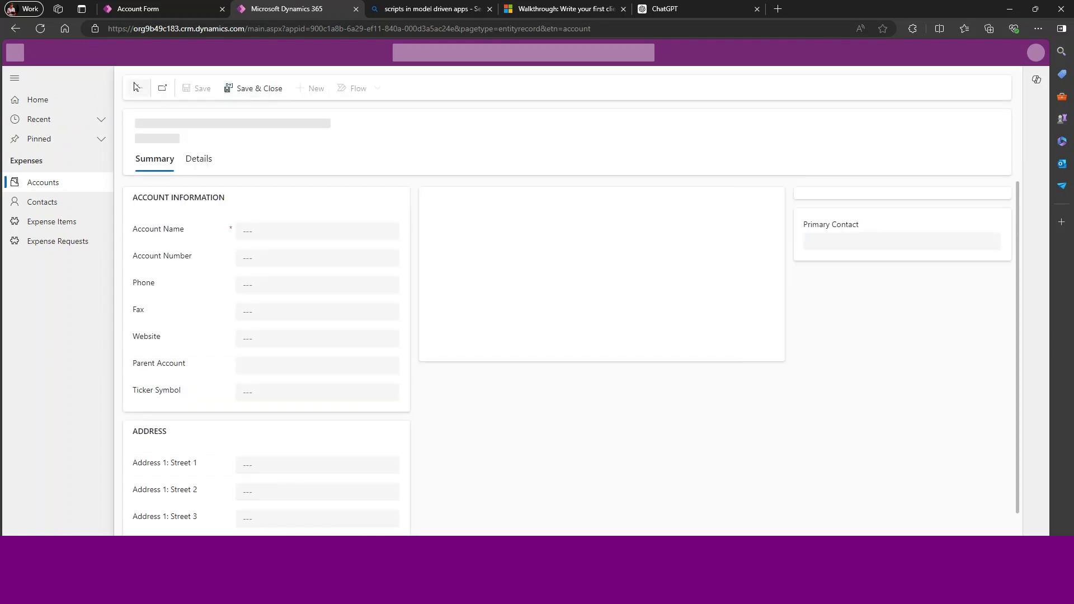
click(140, 89)
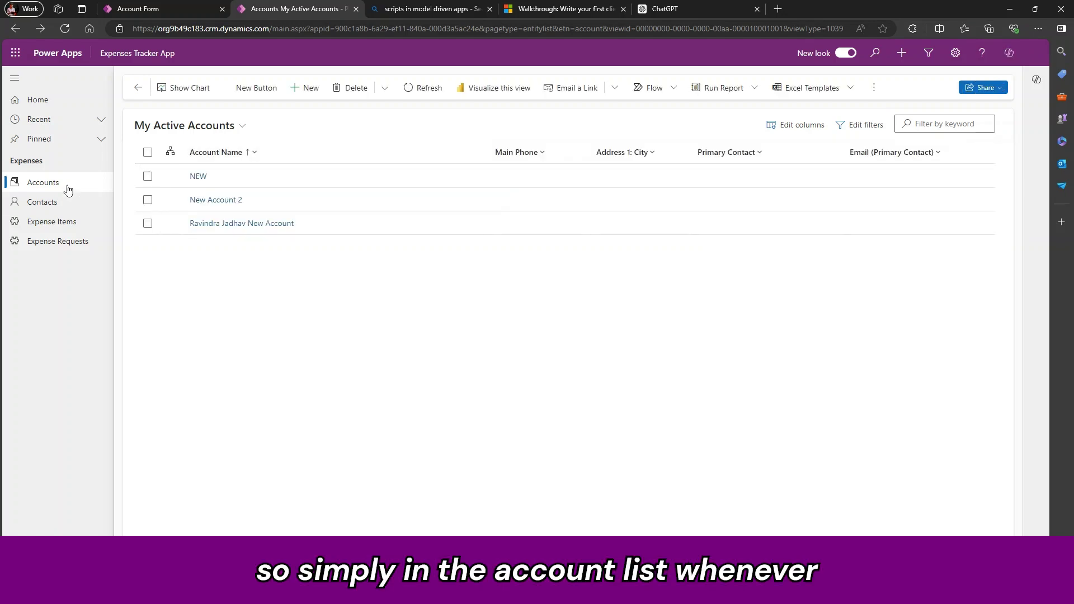
Create a new account, dismiss the 'Your Form Is Loaded Successfully' alert, and check the blank fields.
click(308, 94)
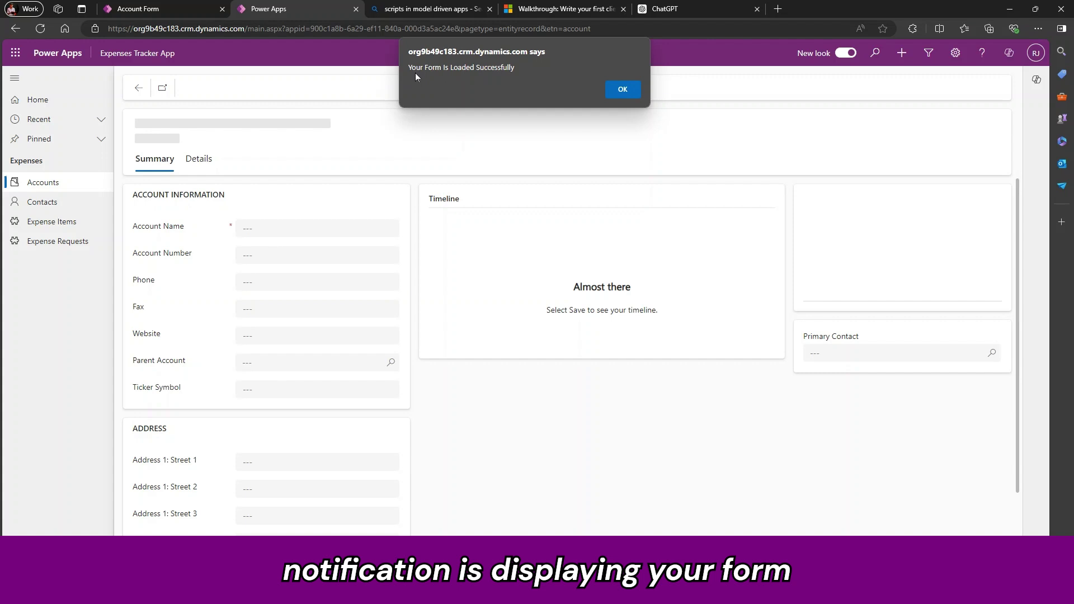
click(619, 94)
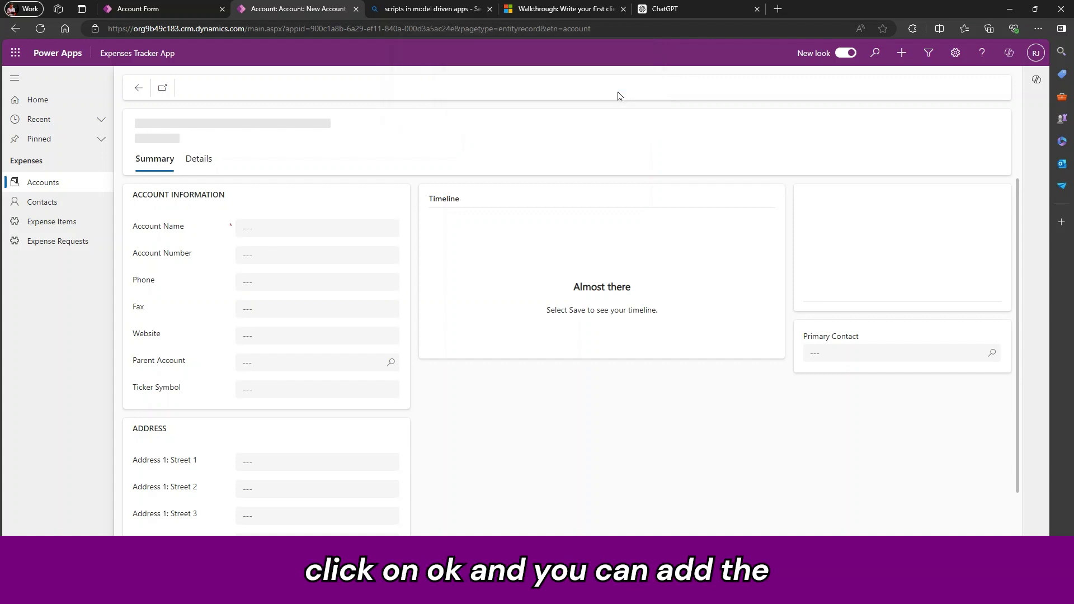
click(316, 229)
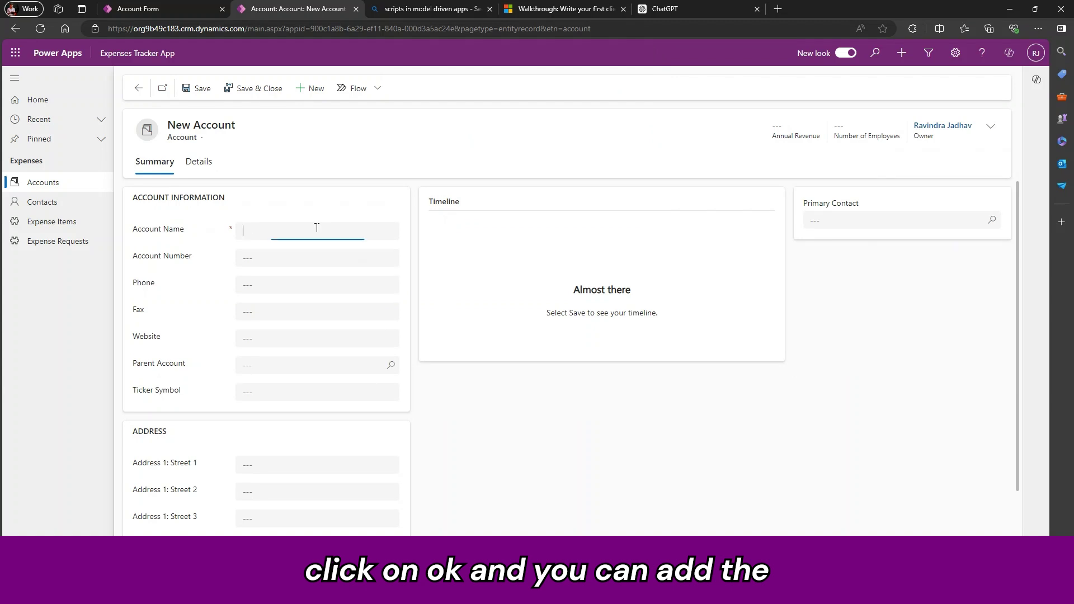
click(307, 256)
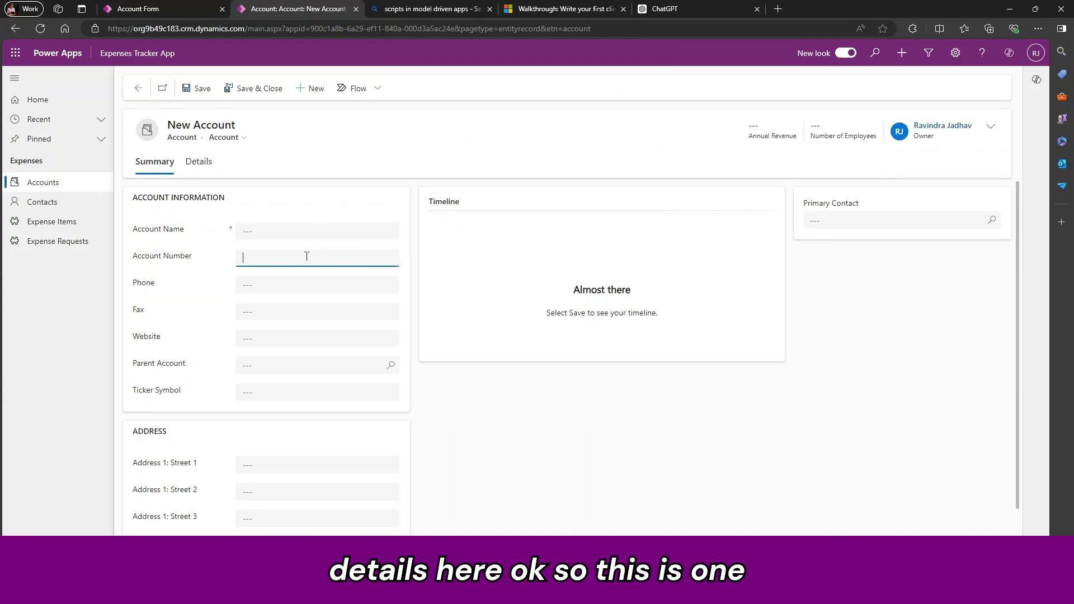